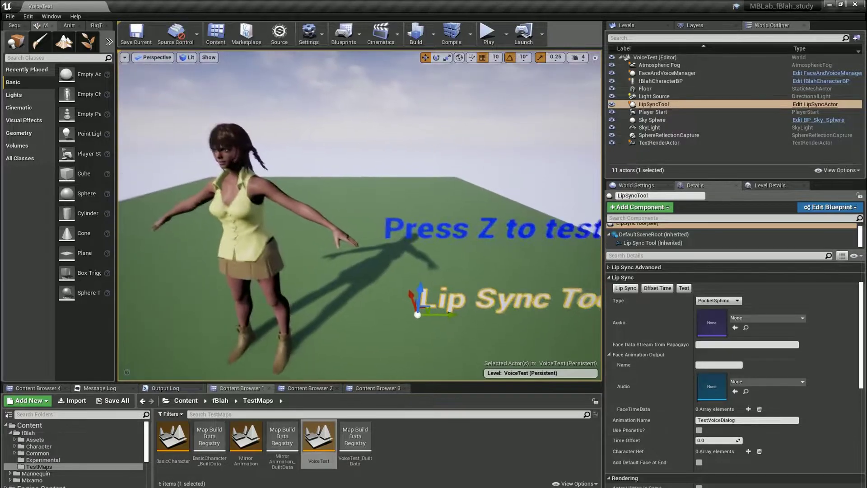
Step: Open the VoiceTest level, hide the editor icons in the viewport and frame the character beside the Lip Sync Tool text
{"action": "scroll", "coordinate": [360, 215], "scroll_direction": "up", "scroll_amount": 5}
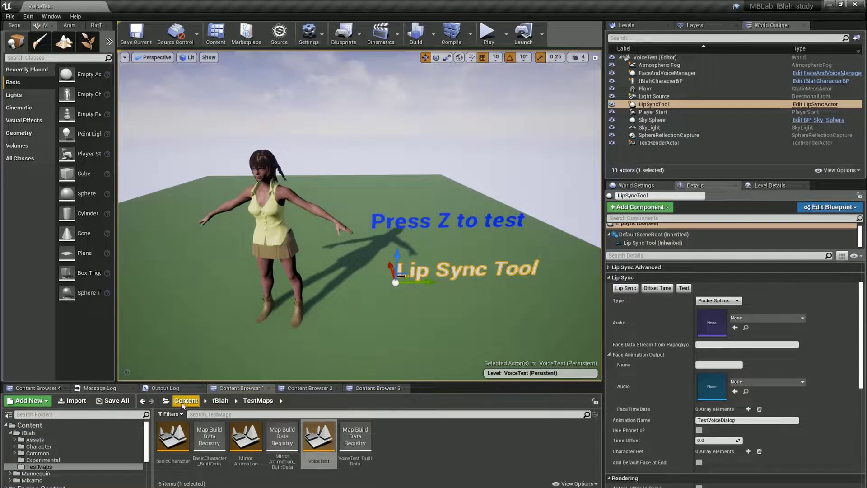
{"action": "double_click", "coordinate": [318, 437]}
{"action": "right_click_drag", "start_coordinate": [472, 271], "coordinate": [492, 272]}
{"action": "scroll", "coordinate": [463, 269], "scroll_direction": "down", "scroll_amount": 5}
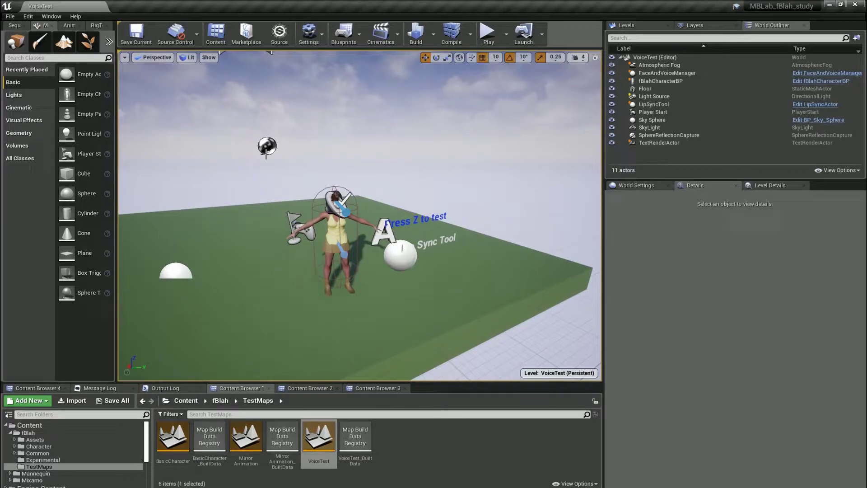
{"action": "key", "text": "g"}
{"action": "scroll", "coordinate": [414, 190], "scroll_direction": "up", "scroll_amount": 6}
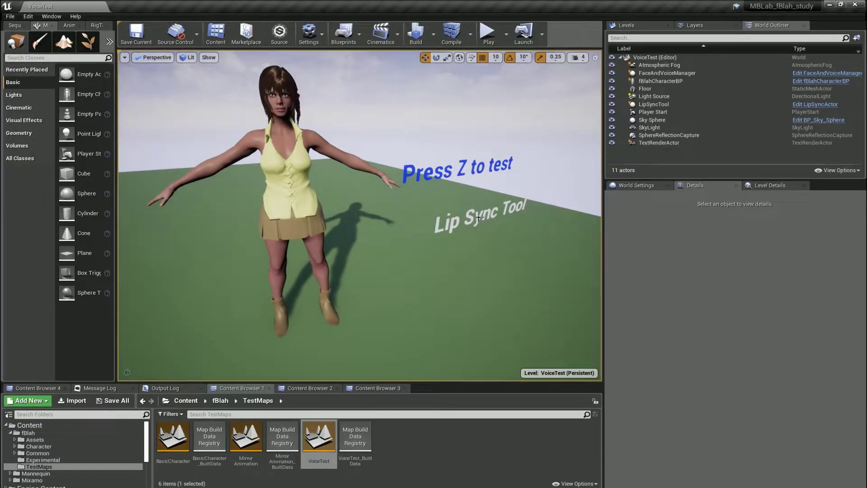
Step: Play the level, detach from the player controller, examine the LipSyncTool actor's settings in the running game, and stop the simulation
{"action": "left_click", "coordinate": [479, 218]}
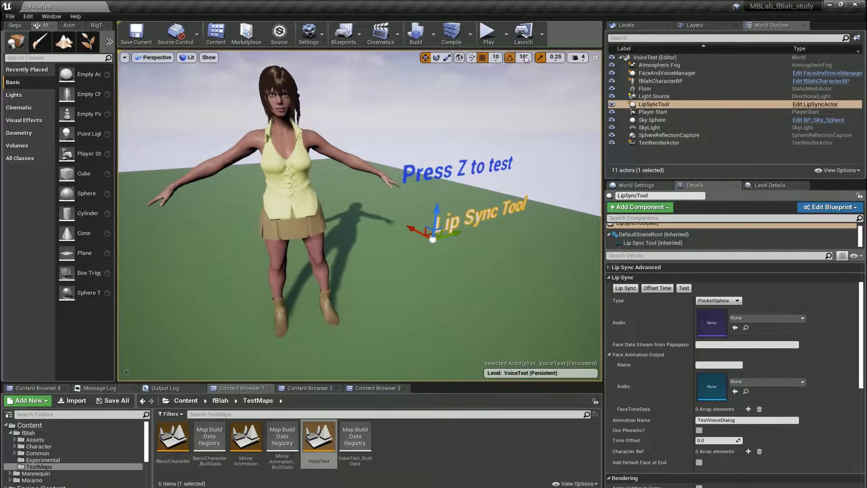
{"action": "left_click", "coordinate": [482, 40]}
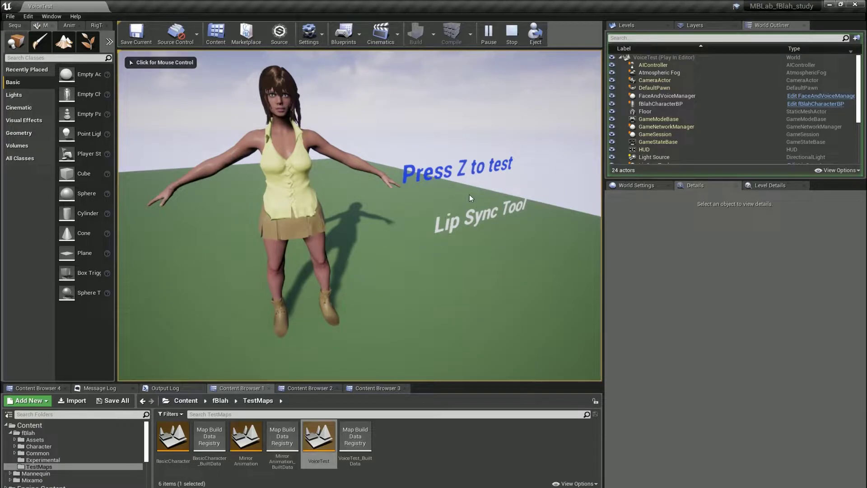
{"action": "key", "text": "F8"}
{"action": "left_click", "coordinate": [472, 213]}
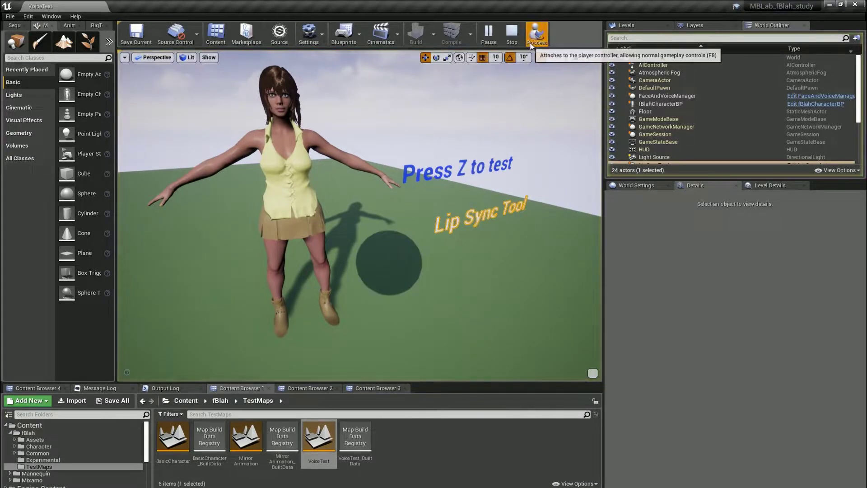
{"action": "scroll", "coordinate": [647, 122], "scroll_direction": "down", "scroll_amount": 3}
{"action": "left_click", "coordinate": [653, 138]}
{"action": "left_click", "coordinate": [665, 86]}
{"action": "left_click", "coordinate": [654, 125]}
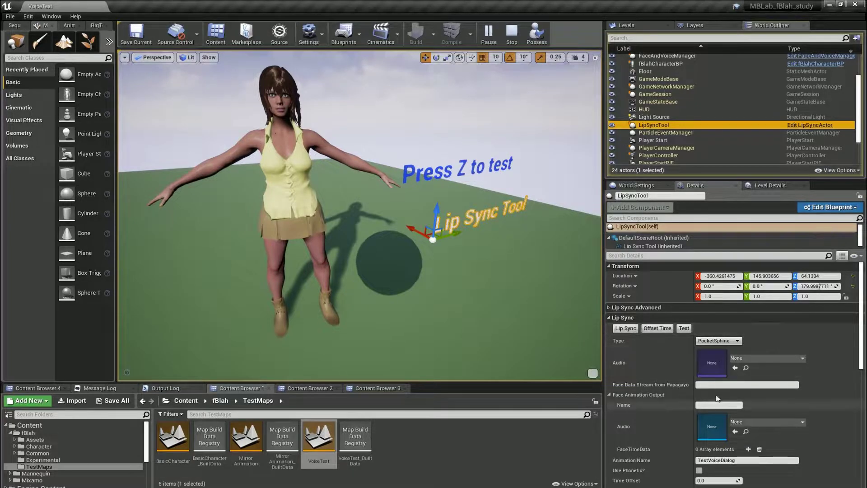
{"action": "left_click", "coordinate": [511, 30]}
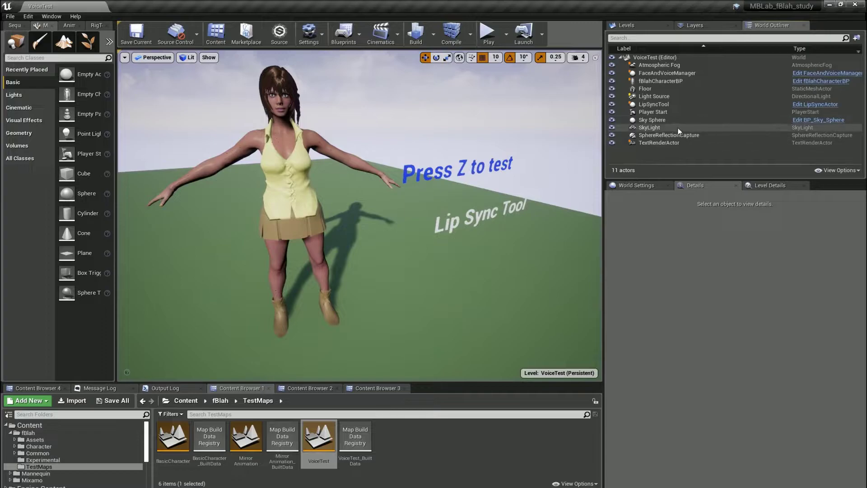
Step: Examine the sound waves in the fBlah Assets Audio folder and the actions available for the intro_secretary sound wave
{"action": "left_click", "coordinate": [38, 388]}
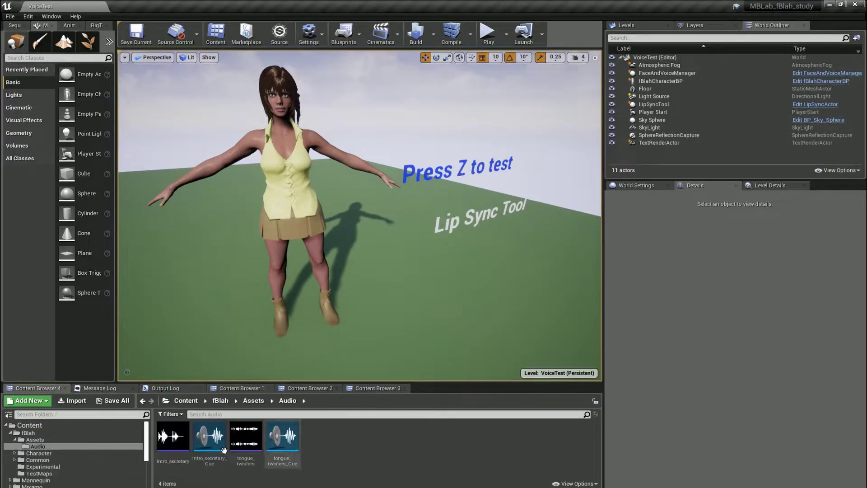
{"action": "left_click", "coordinate": [175, 463]}
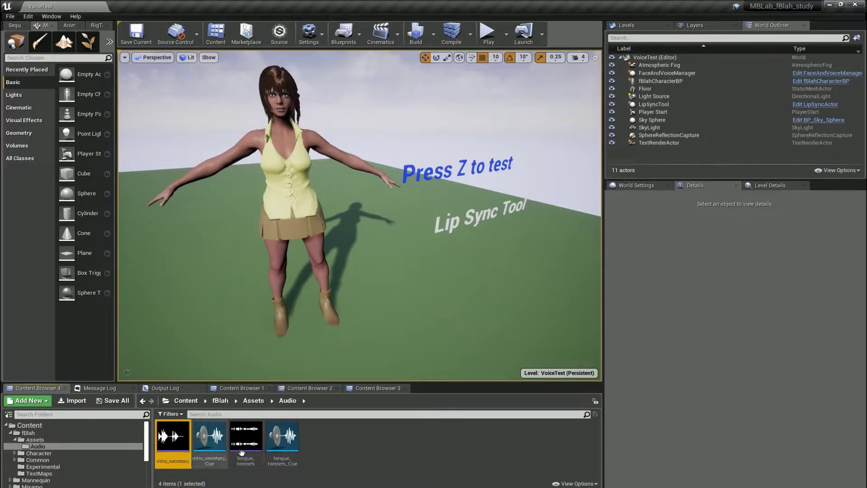
{"action": "left_click", "coordinate": [246, 435]}
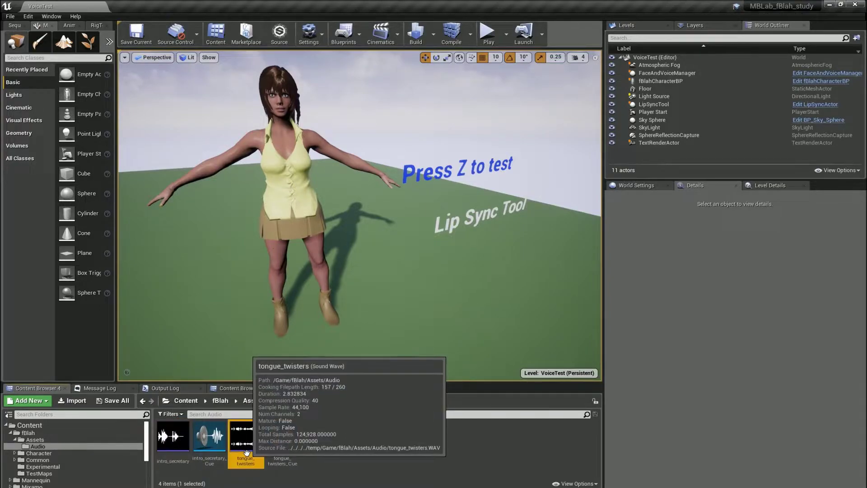
{"action": "right_click", "coordinate": [180, 447]}
{"action": "mouse_move", "coordinate": [208, 215]}
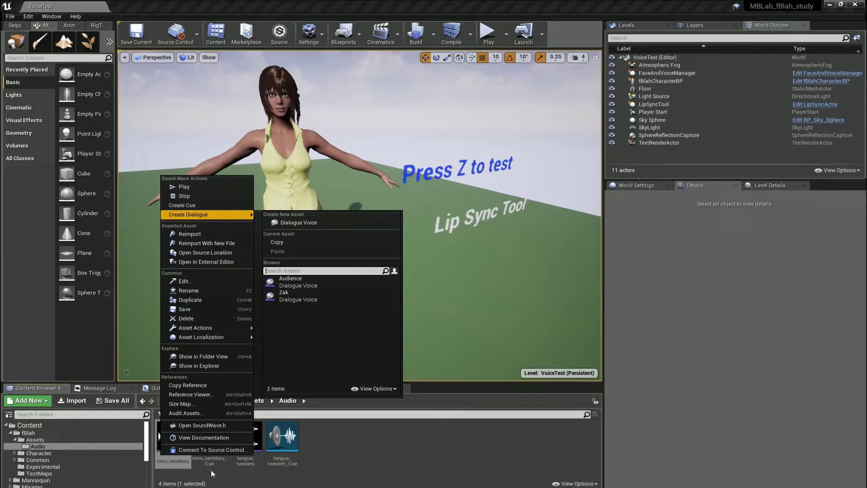
{"action": "left_click", "coordinate": [362, 464]}
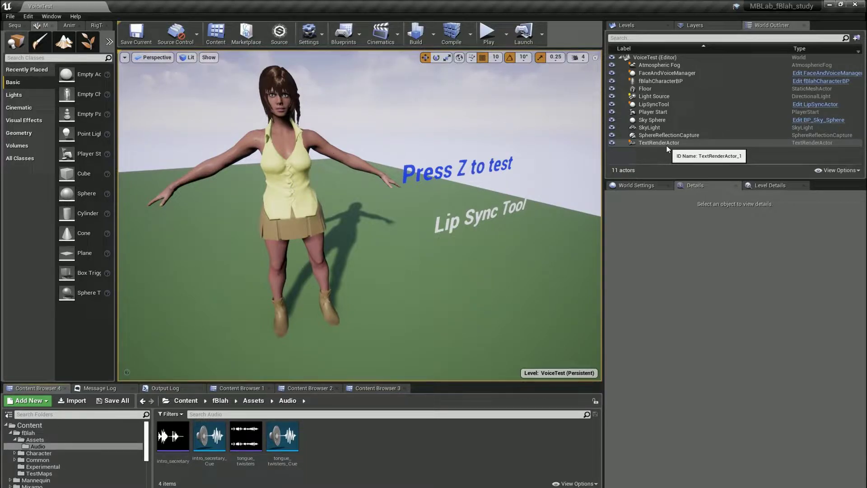
Step: Open the intro_secretary_Cue sound cue to view its node graph, and close it
{"action": "double_click", "coordinate": [209, 436]}
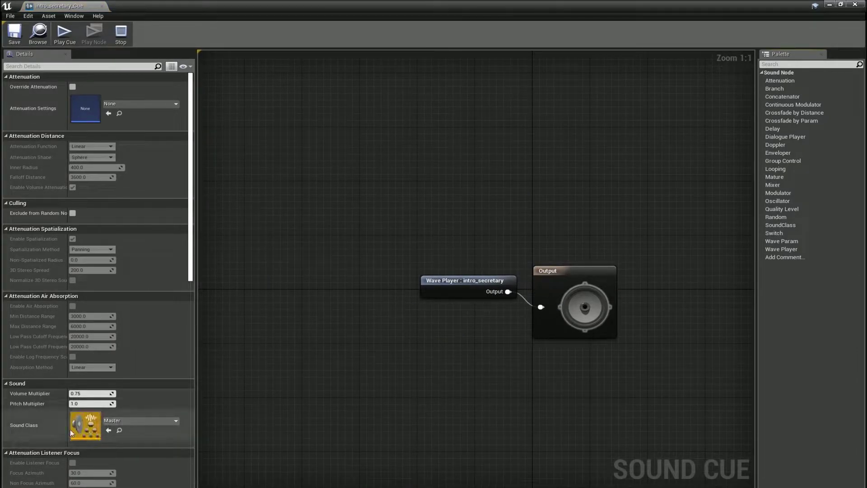
{"action": "left_click_drag", "start_coordinate": [59, 6], "coordinate": [170, 1]}
{"action": "left_click", "coordinate": [186, 7]}
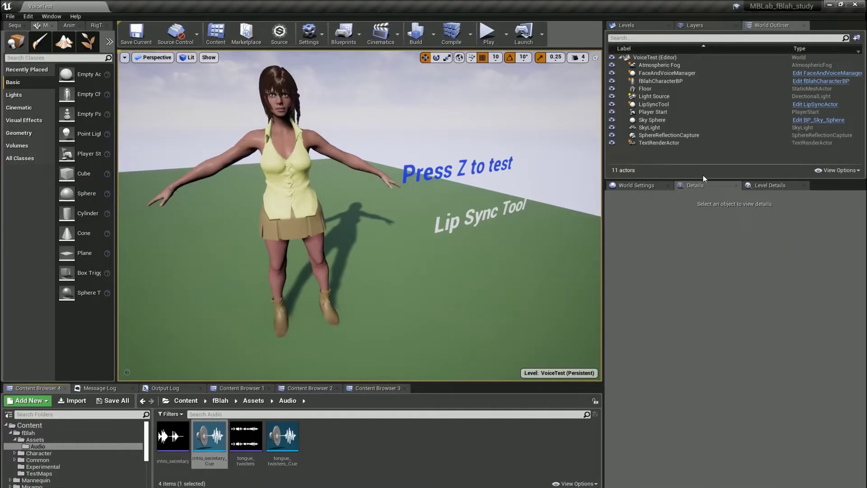
Step: Open the VoiceTest level blueprint and locate the AudioDataTable asset used by its Play Audio with Face Animation node
{"action": "left_click", "coordinate": [388, 45]}
{"action": "left_click", "coordinate": [371, 109]}
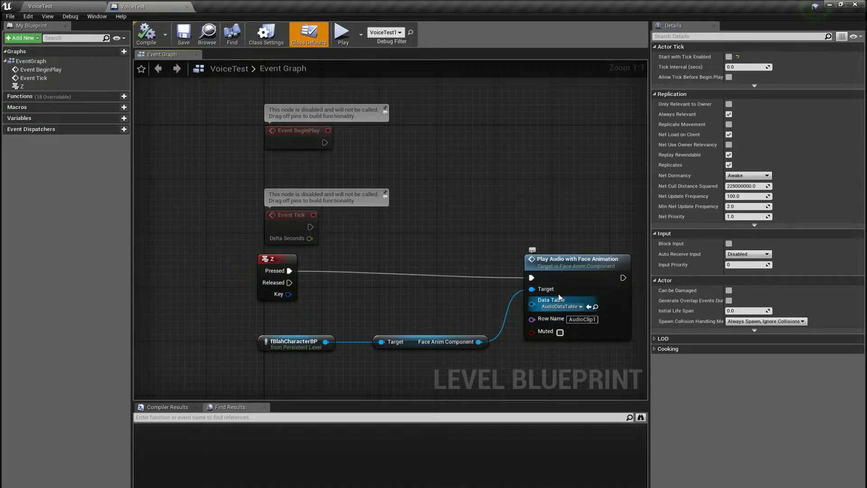
{"action": "left_click", "coordinate": [40, 6]}
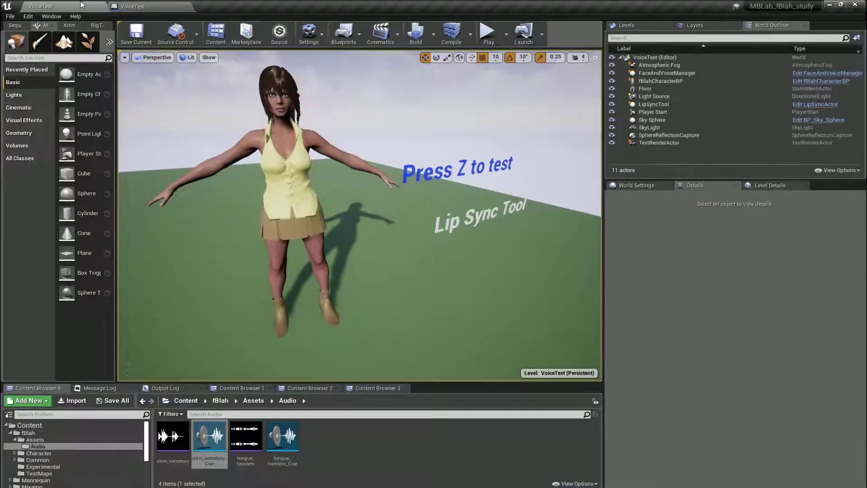
{"action": "left_click", "coordinate": [310, 388]}
{"action": "left_click", "coordinate": [151, 6]}
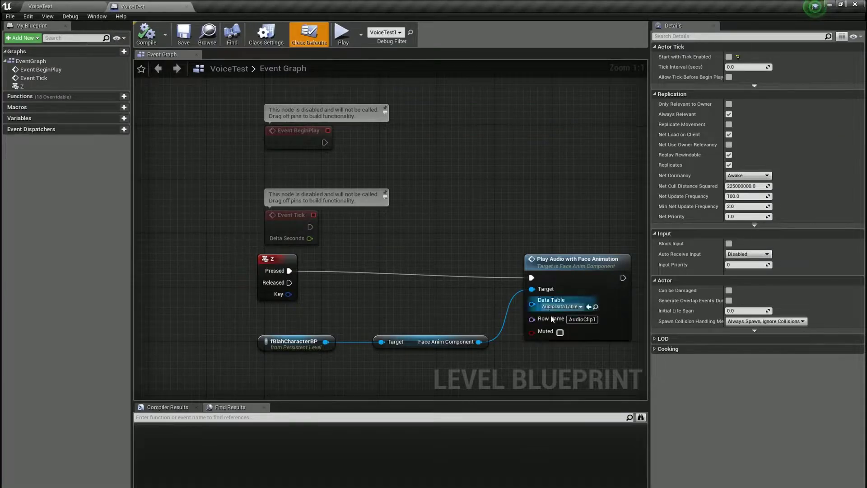
Step: Open AudioDataTable and add a new row named audio3
{"action": "left_click", "coordinate": [40, 6]}
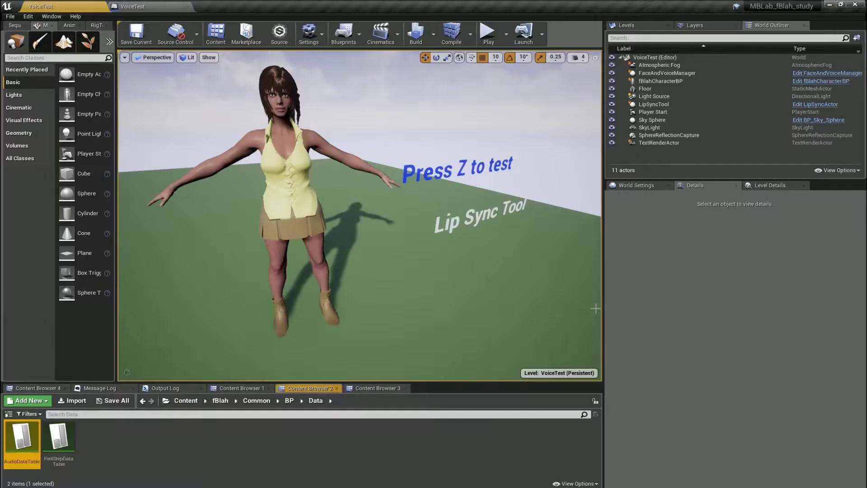
{"action": "double_click", "coordinate": [22, 452]}
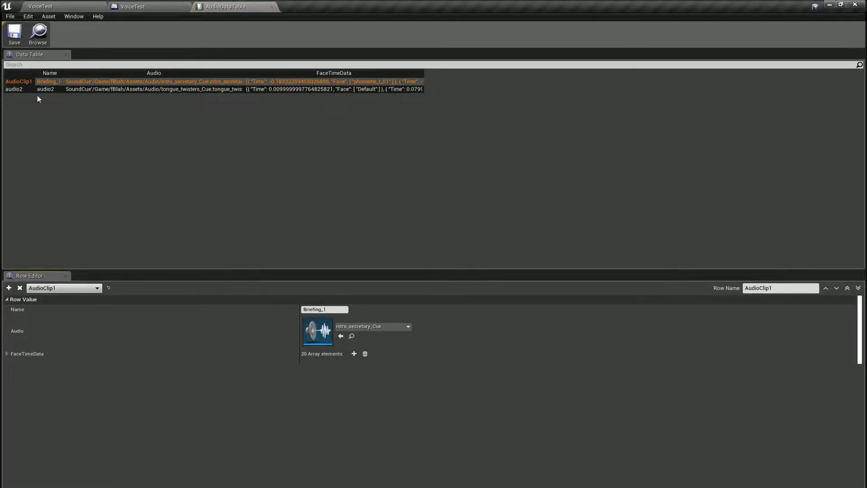
{"action": "left_click", "coordinate": [15, 90]}
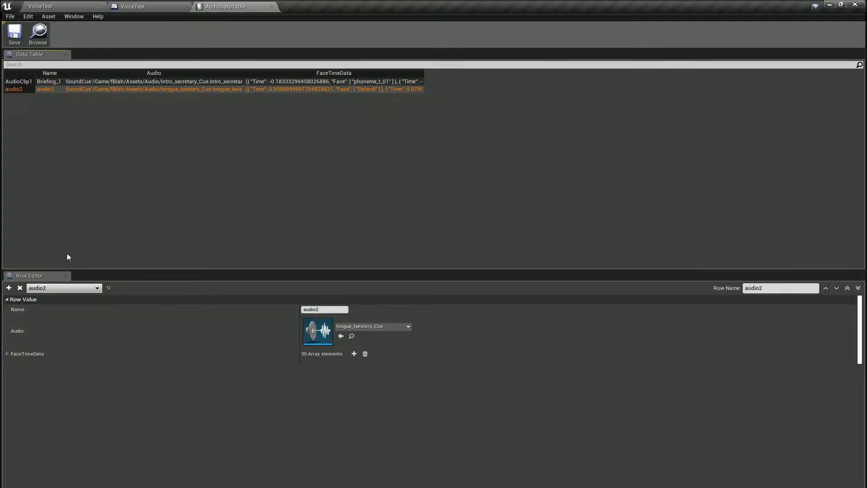
{"action": "left_click", "coordinate": [9, 287]}
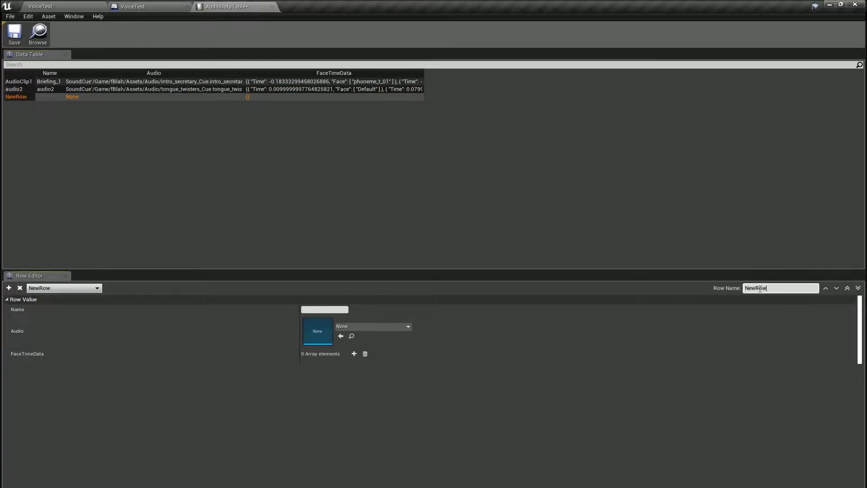
{"action": "type", "text": "audio3"}
{"action": "key", "text": "Return"}
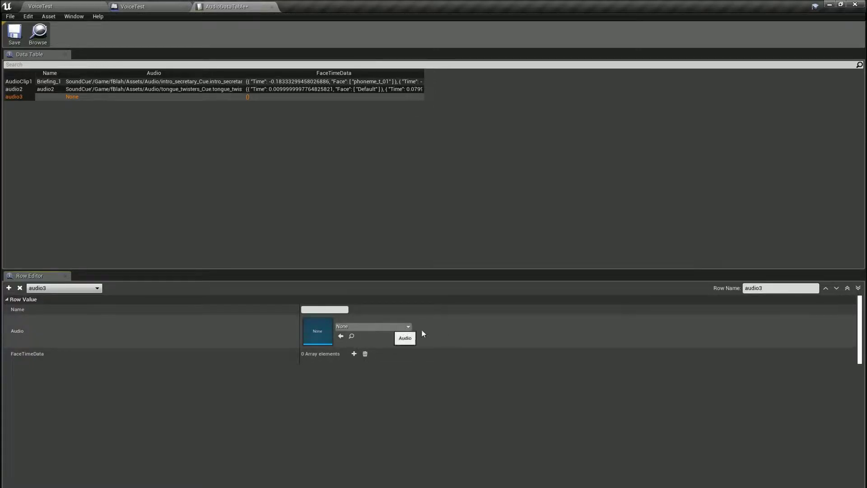
Step: Assign the tongue_twisters_Cue sound cue as the audio of the audio3 row
{"action": "left_click", "coordinate": [68, 5]}
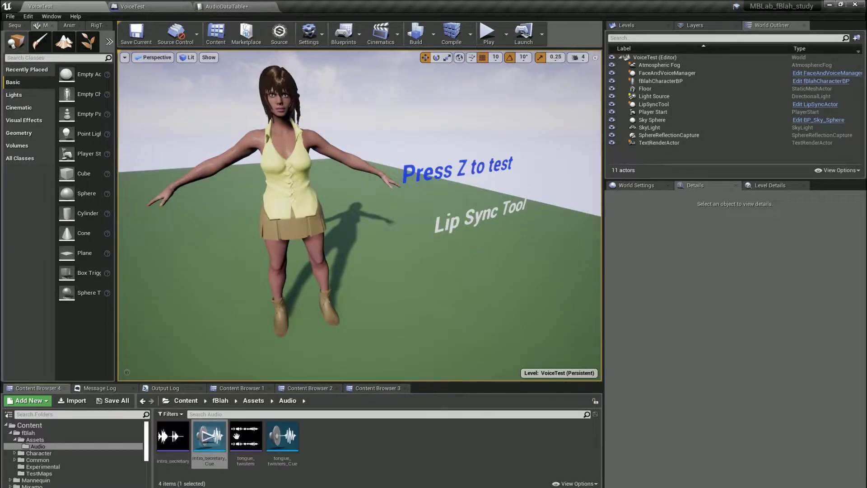
{"action": "left_click", "coordinate": [283, 436]}
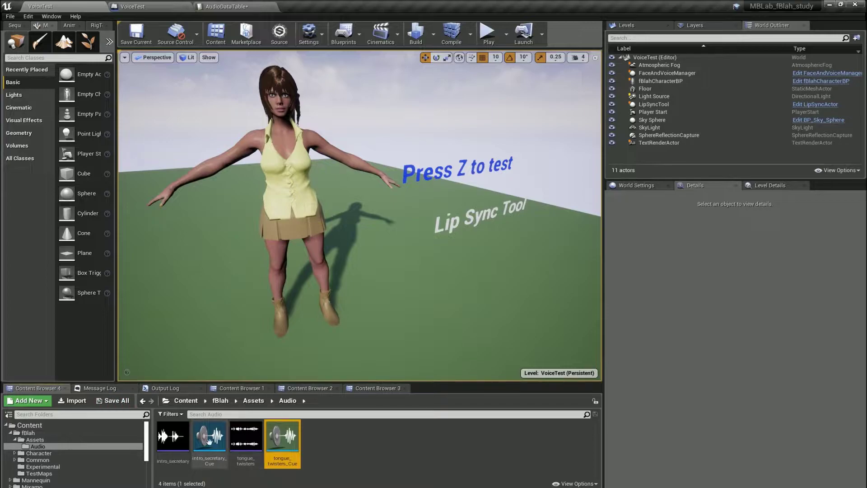
{"action": "left_click", "coordinate": [227, 5]}
{"action": "left_click", "coordinate": [341, 336]}
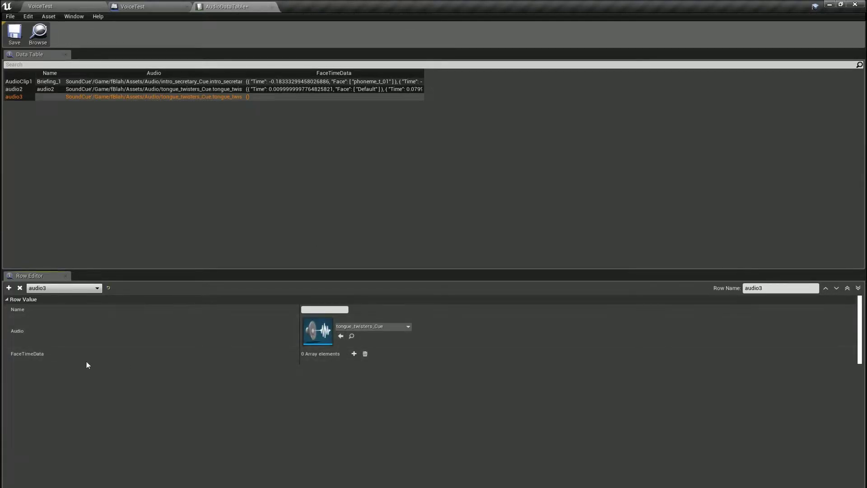
Step: Select the LipSyncTool actor in the level, and set the Play Audio with Face Animation node's Row Name to audio3 in the level blueprint
{"action": "left_click", "coordinate": [89, 5]}
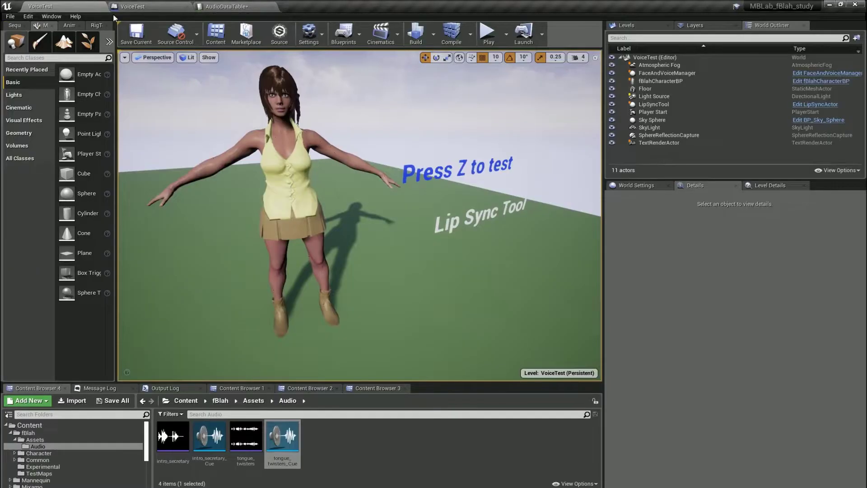
{"action": "left_click", "coordinate": [451, 227]}
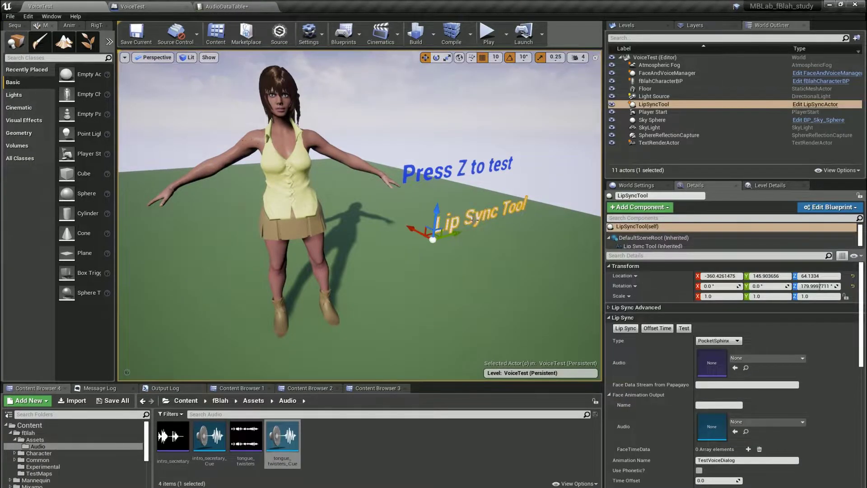
{"action": "left_click", "coordinate": [226, 7]}
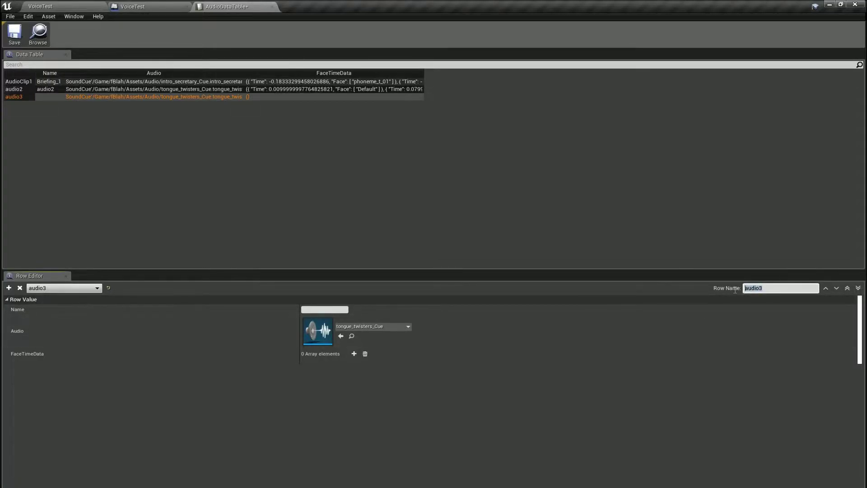
{"action": "left_click", "coordinate": [144, 6]}
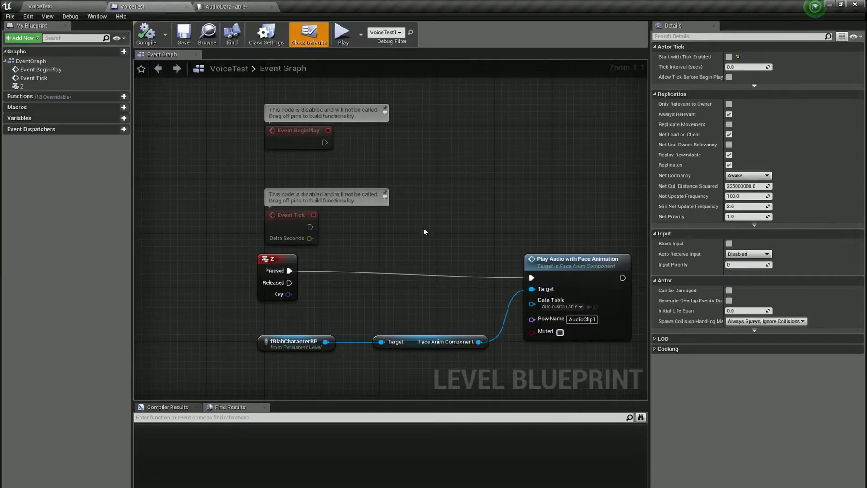
{"action": "left_click", "coordinate": [582, 318]}
{"action": "type", "text": "audio3"}
{"action": "key", "text": "Return"}
Step: Try to run the Lip Sync function of the LipSyncTool actor in the editor without playing the level
{"action": "left_click", "coordinate": [271, 6]}
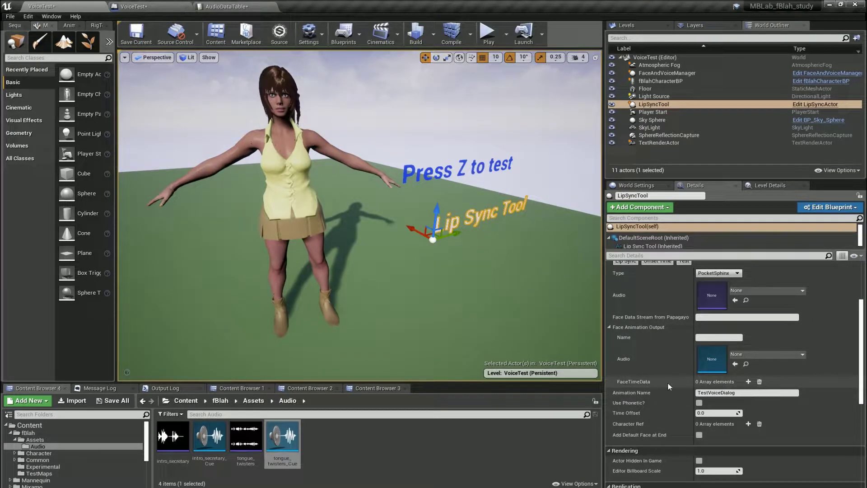
{"action": "scroll", "coordinate": [635, 352], "scroll_direction": "up", "scroll_amount": 3}
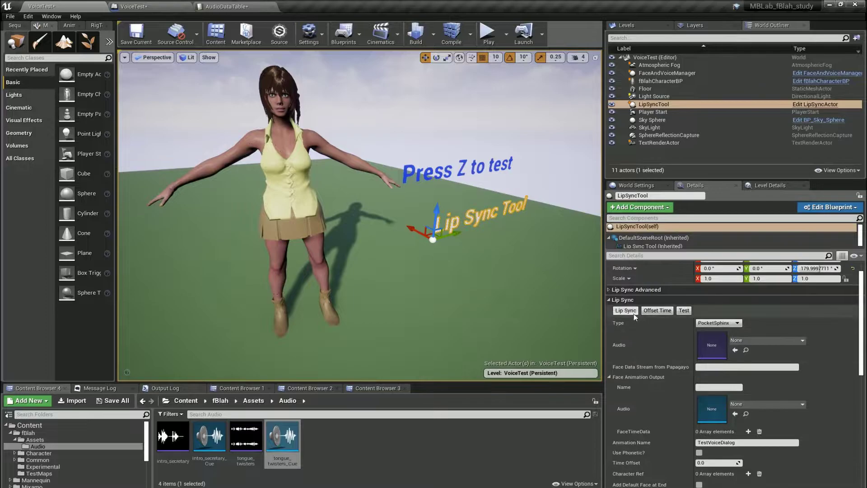
{"action": "left_click", "coordinate": [627, 310]}
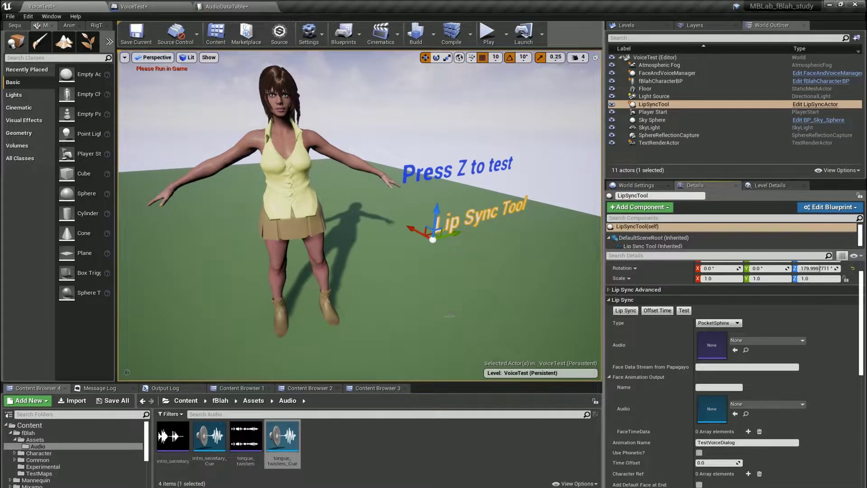
Step: Set the LipSyncTool's source audio to tongue_twisters and its Face Animation Output audio to tongue_twisters_Cue
{"action": "left_click_drag", "start_coordinate": [246, 436], "coordinate": [713, 340]}
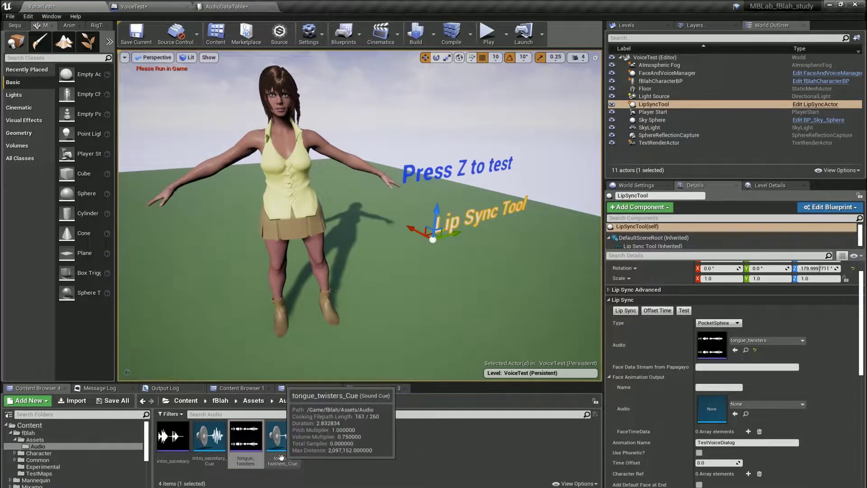
{"action": "left_click_drag", "start_coordinate": [282, 458], "coordinate": [711, 408]}
{"action": "scroll", "coordinate": [691, 366], "scroll_direction": "down", "scroll_amount": 3}
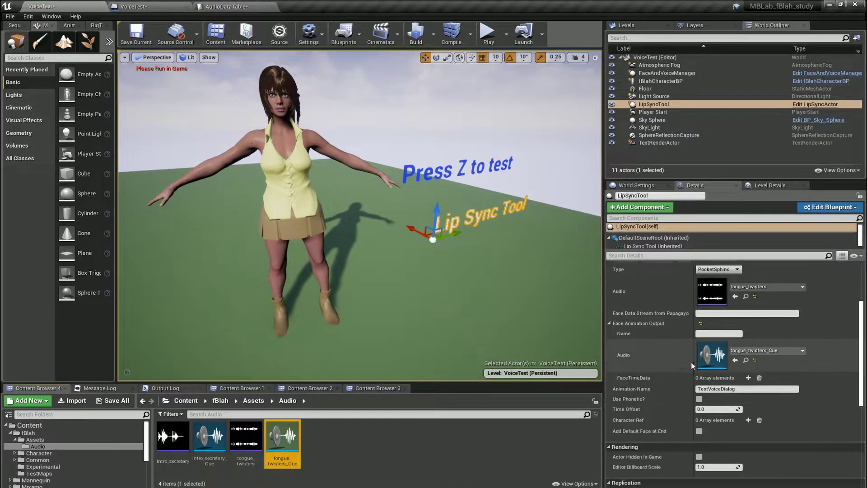
Step: Add one Character Ref element to the LipSyncTool, pick fBlahCharacterBP in the level as its reference, and try the Test function
{"action": "left_click", "coordinate": [748, 420]}
{"action": "left_click", "coordinate": [783, 432]}
{"action": "left_click", "coordinate": [293, 180]}
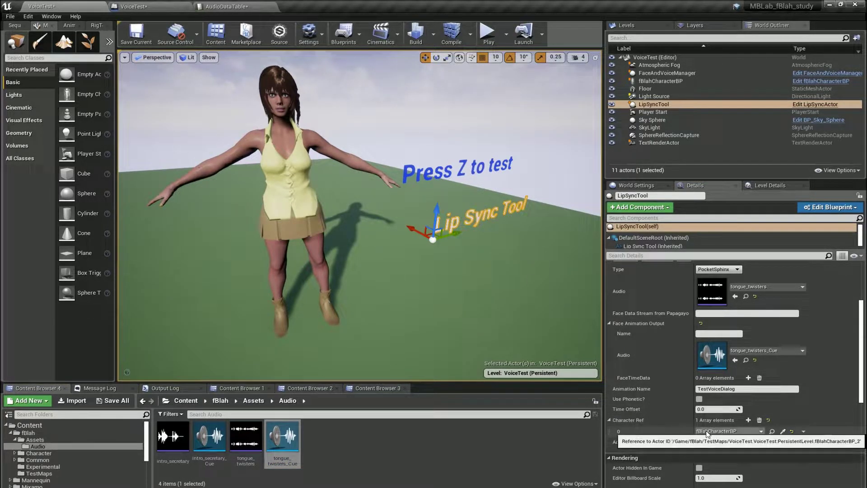
{"action": "scroll", "coordinate": [695, 371], "scroll_direction": "up", "scroll_amount": 2}
{"action": "left_click", "coordinate": [683, 311]}
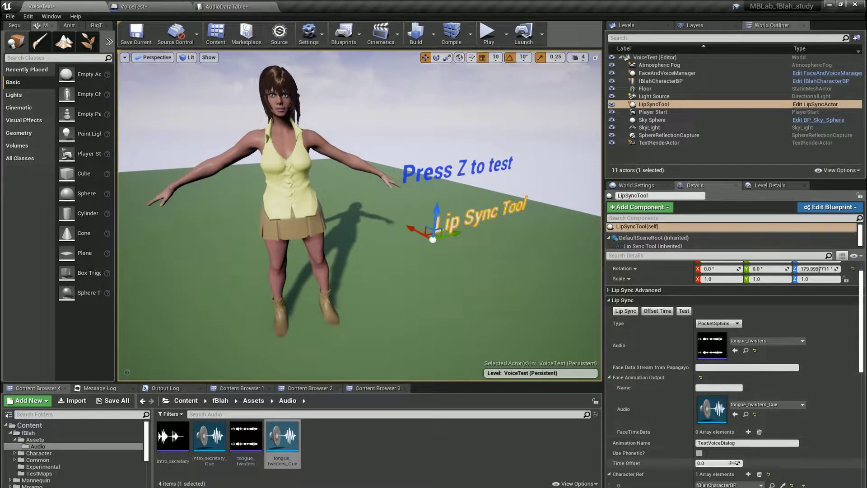
Step: Play the level in the editor, eject from the player, and select the LipSyncTool actor in the running level
{"action": "scroll", "coordinate": [689, 425], "scroll_direction": "down", "scroll_amount": 1}
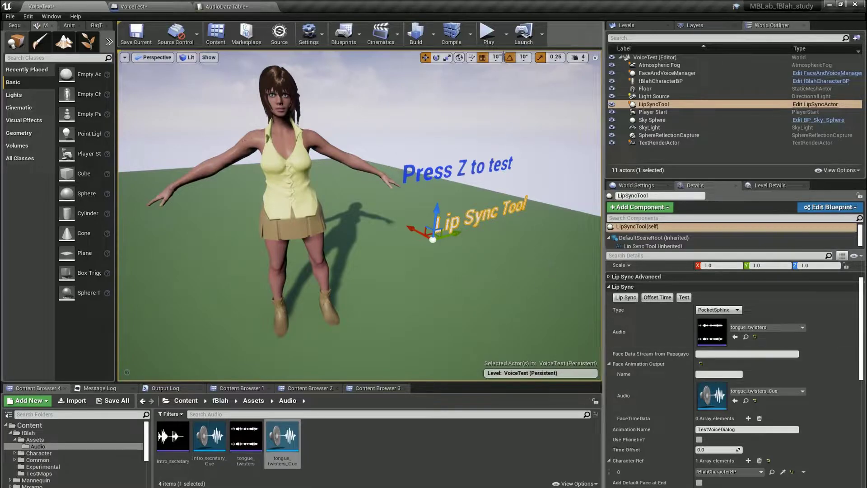
{"action": "left_click", "coordinate": [488, 36]}
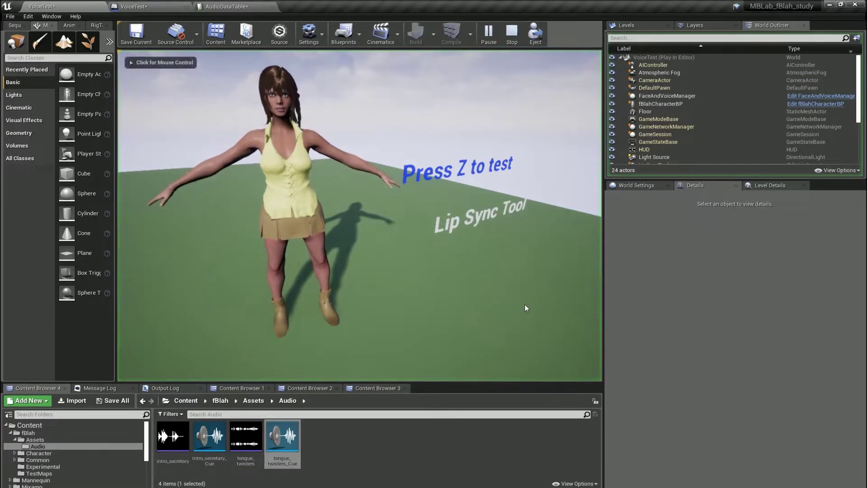
{"action": "key", "text": "F8"}
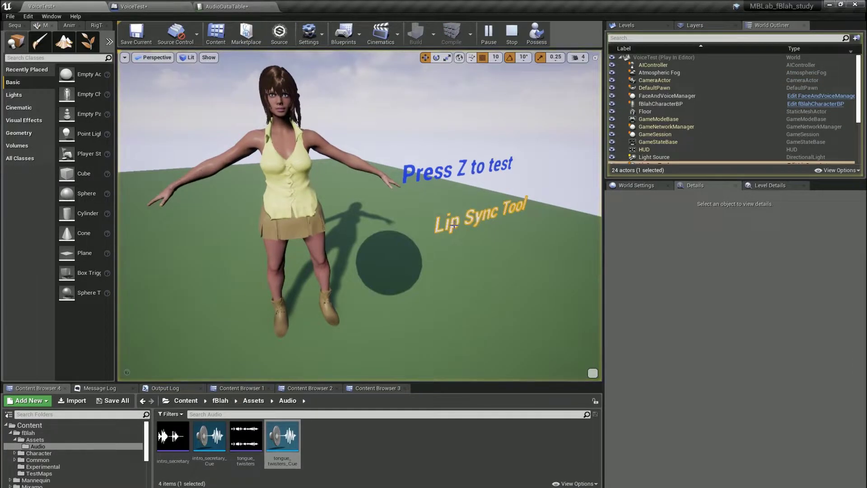
{"action": "left_click", "coordinate": [455, 223]}
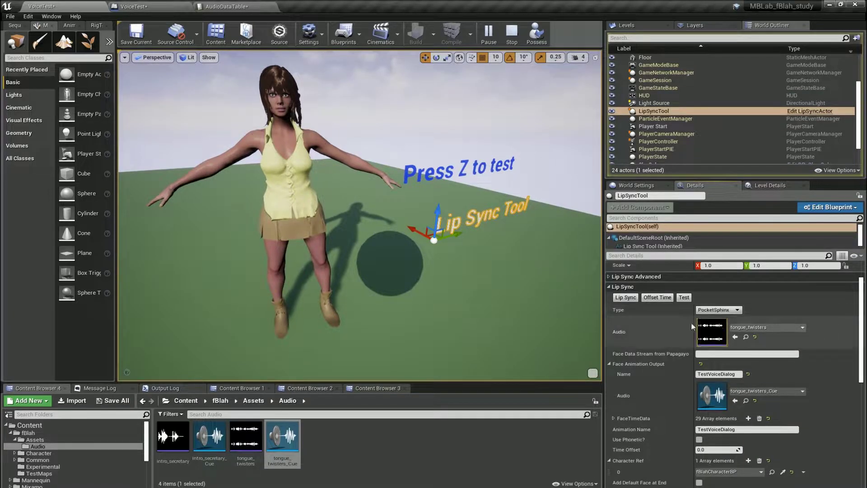
Step: Set the LipSyncTool's type to Rhubarb and run Lip Sync on the tongue_twisters audio
{"action": "left_click", "coordinate": [721, 310]}
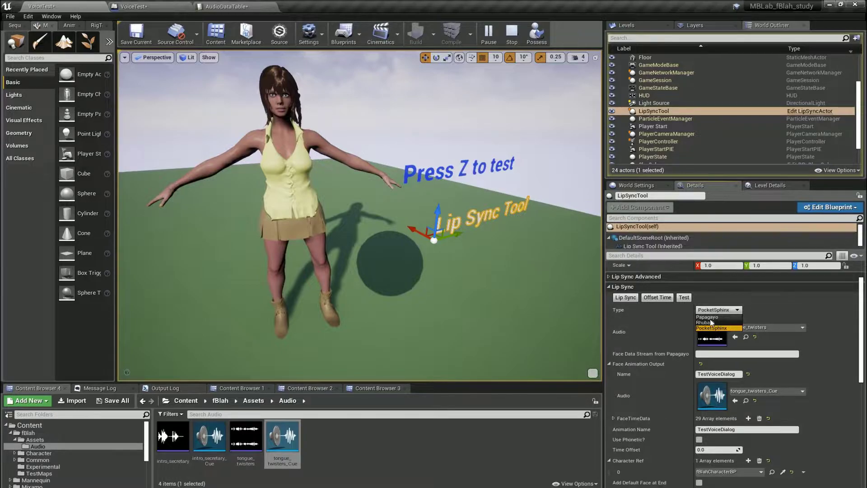
{"action": "left_click", "coordinate": [716, 327]}
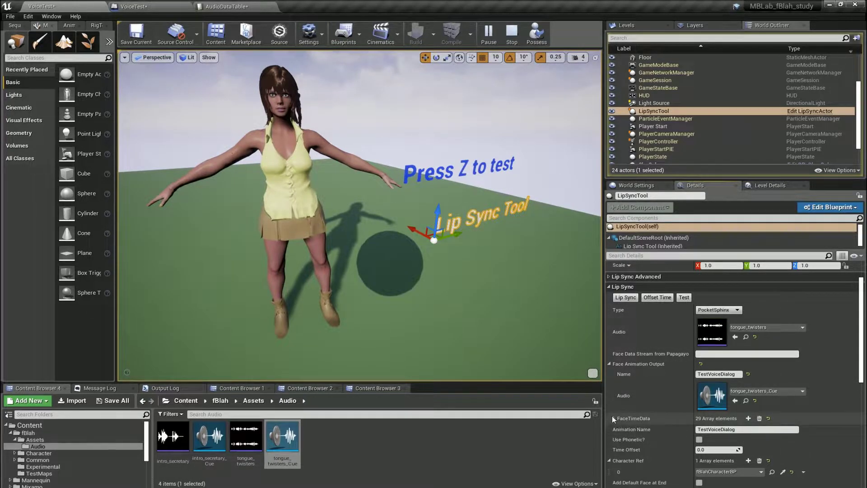
{"action": "left_click", "coordinate": [718, 310]}
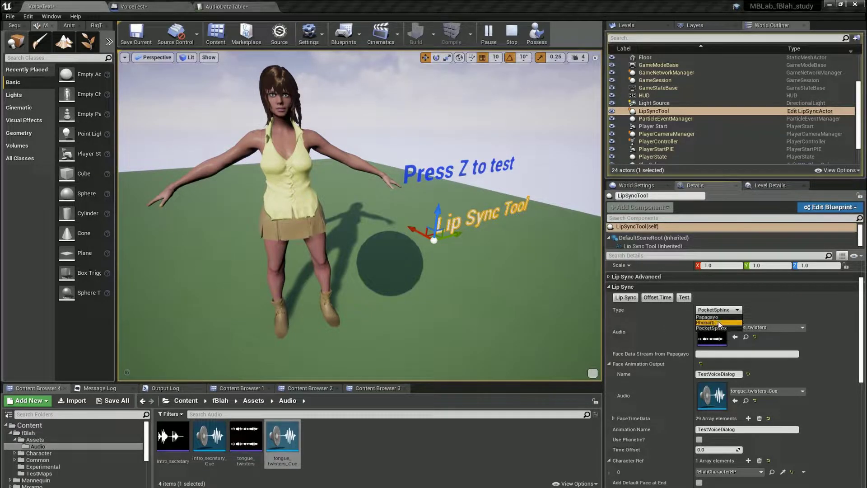
{"action": "left_click", "coordinate": [719, 323]}
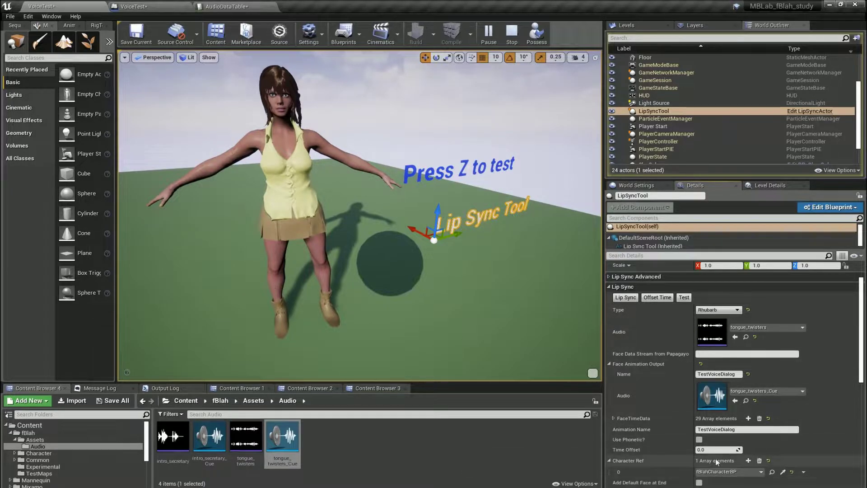
{"action": "left_click", "coordinate": [629, 300]}
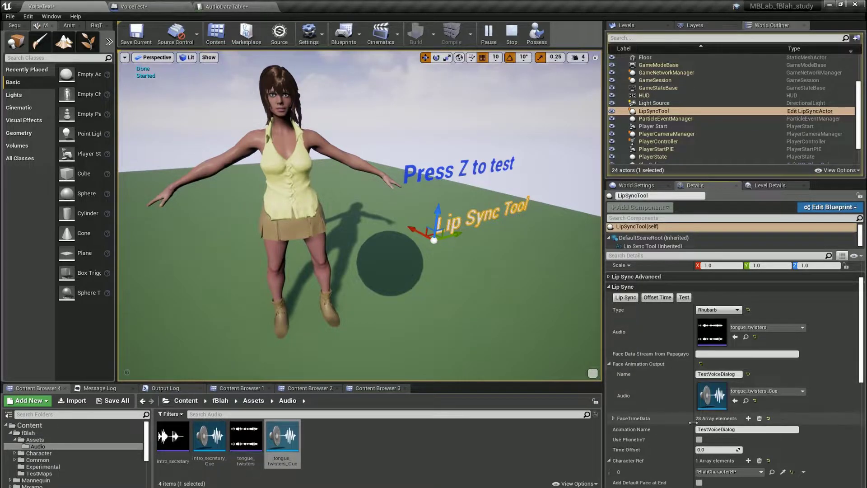
Step: Examine the first two entries of the generated FaceTimeData array, and collapse the array again
{"action": "right_click", "coordinate": [636, 418]}
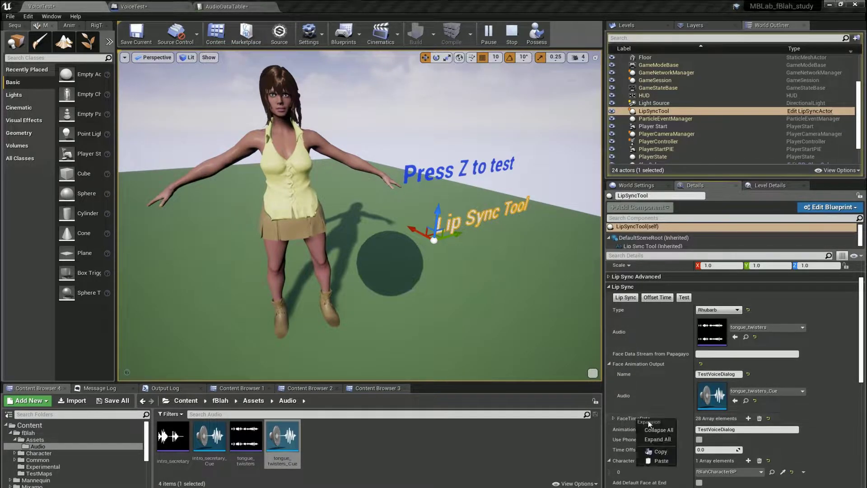
{"action": "left_click", "coordinate": [614, 418]}
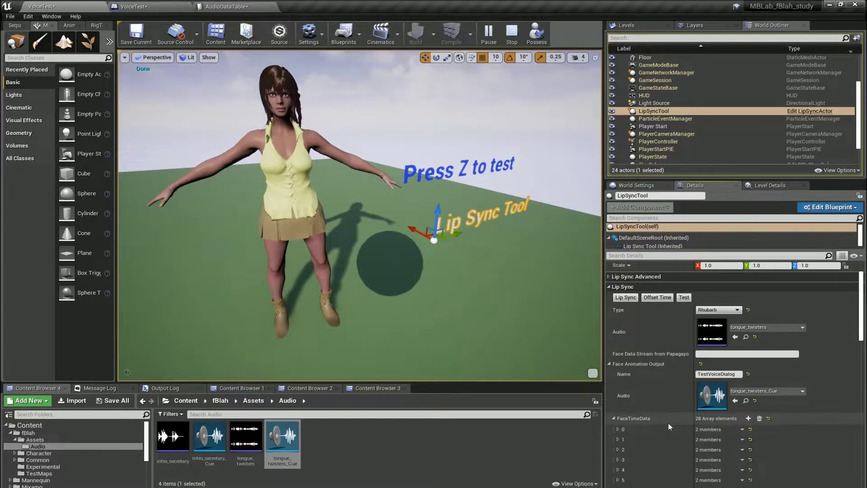
{"action": "left_click", "coordinate": [667, 422]}
{"action": "left_click", "coordinate": [617, 429]}
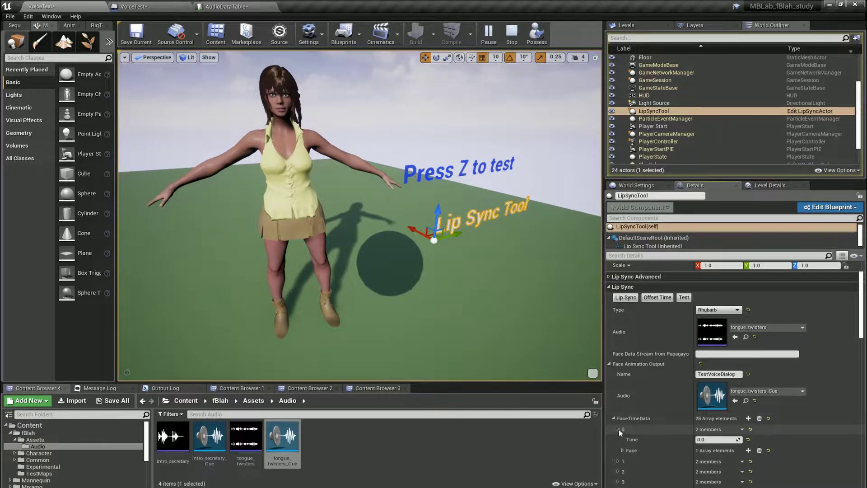
{"action": "left_click", "coordinate": [619, 461]}
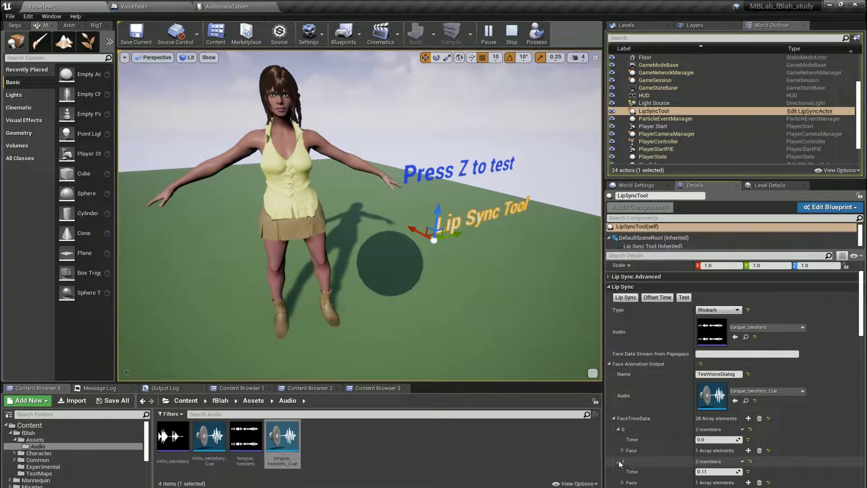
{"action": "left_click", "coordinate": [614, 418]}
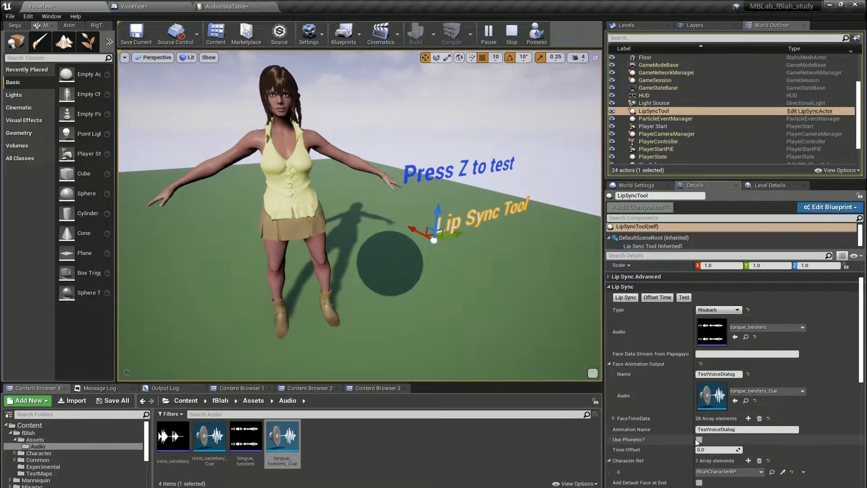
Step: Enable Add Default Face at End on the LipSyncTool and run Lip Sync again
{"action": "scroll", "coordinate": [654, 435], "scroll_direction": "down", "scroll_amount": 2}
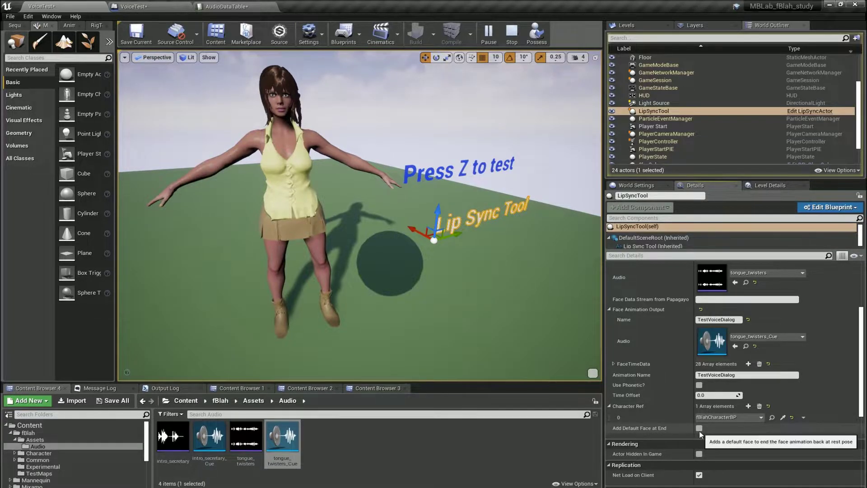
{"action": "scroll", "coordinate": [696, 348], "scroll_direction": "up", "scroll_amount": 1}
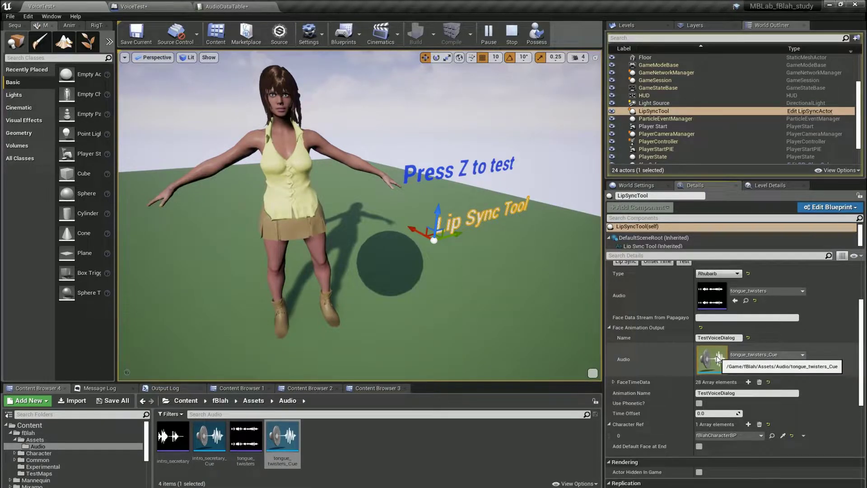
{"action": "left_click", "coordinate": [699, 446]}
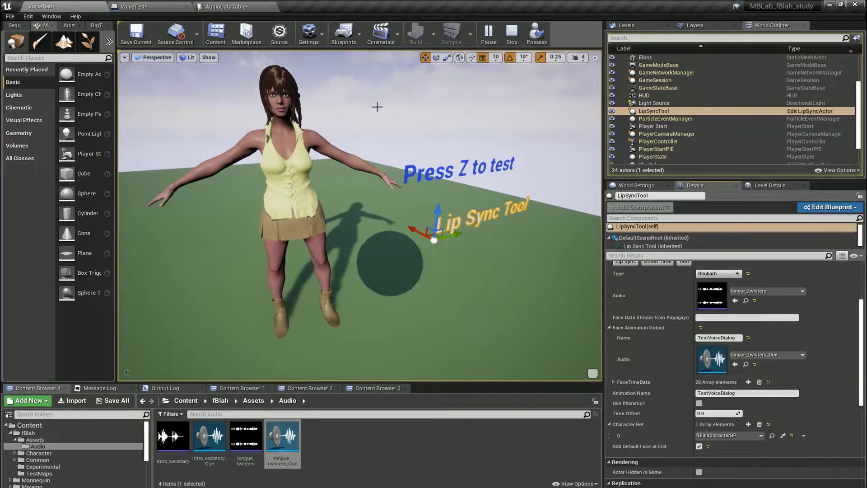
{"action": "scroll", "coordinate": [631, 299], "scroll_direction": "up", "scroll_amount": 3}
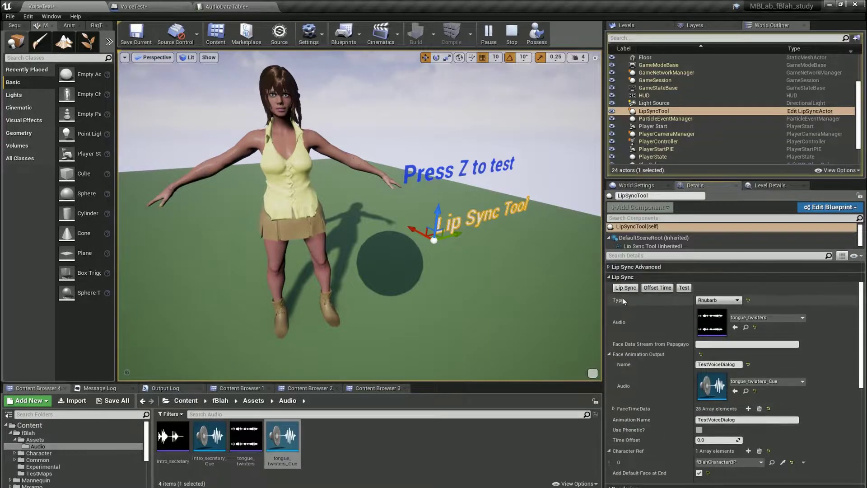
{"action": "left_click", "coordinate": [624, 288]}
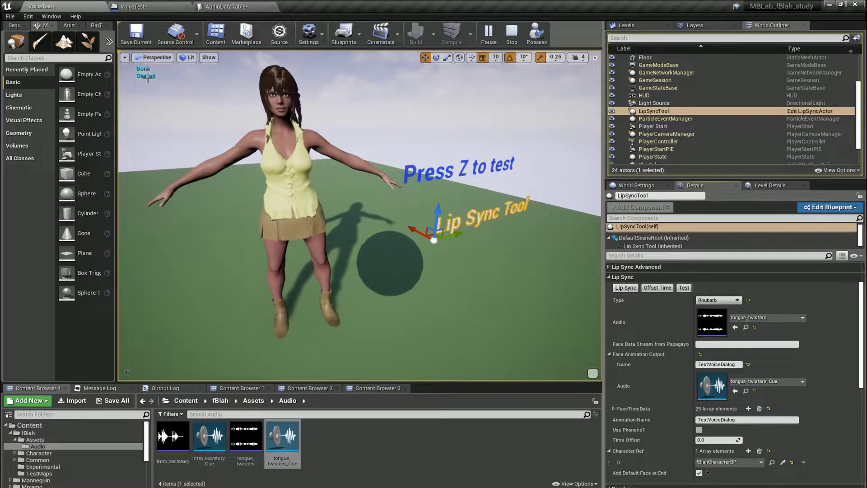
Step: Copy the generated FaceTimeData array and paste it into the FaceTimeData of the audio3 row in AudioDataTable
{"action": "right_click", "coordinate": [705, 409]}
{"action": "left_click", "coordinate": [728, 442]}
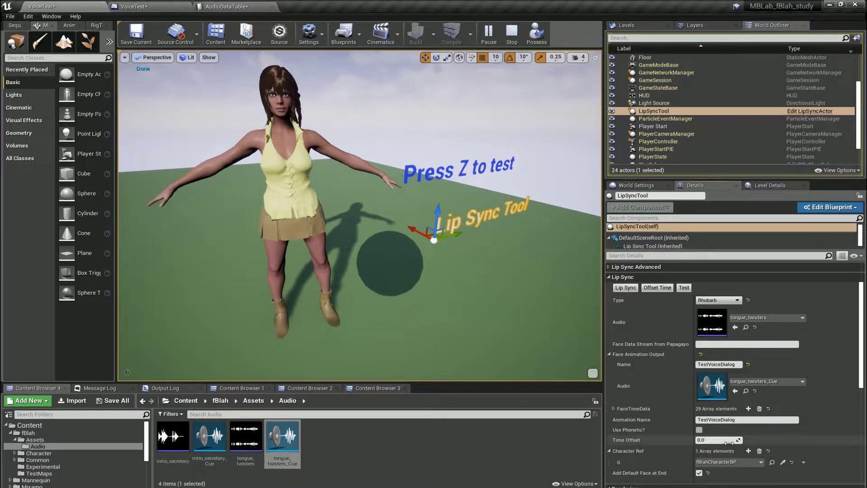
{"action": "left_click", "coordinate": [228, 7]}
{"action": "right_click", "coordinate": [326, 353]}
{"action": "left_click", "coordinate": [331, 369]}
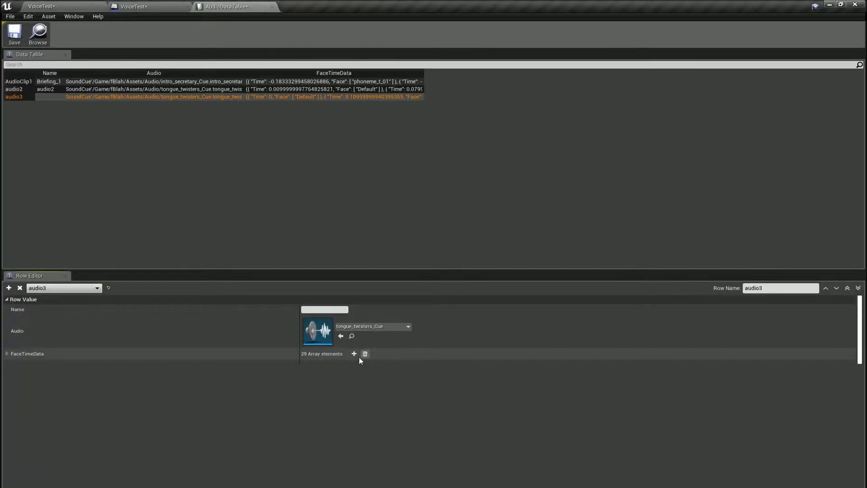
Step: Review the Play Audio with Face Animation node in the level blueprint, and possess the player in the running level
{"action": "left_click", "coordinate": [134, 7]}
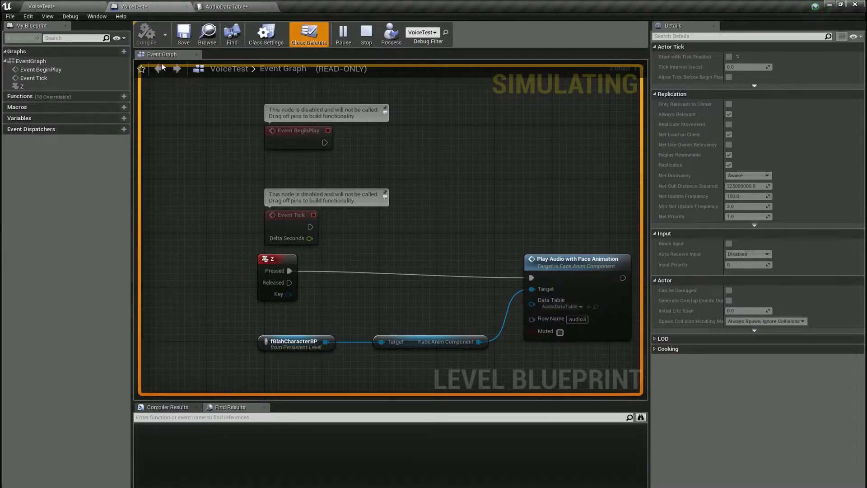
{"action": "left_click", "coordinate": [90, 7]}
{"action": "left_click", "coordinate": [445, 149]}
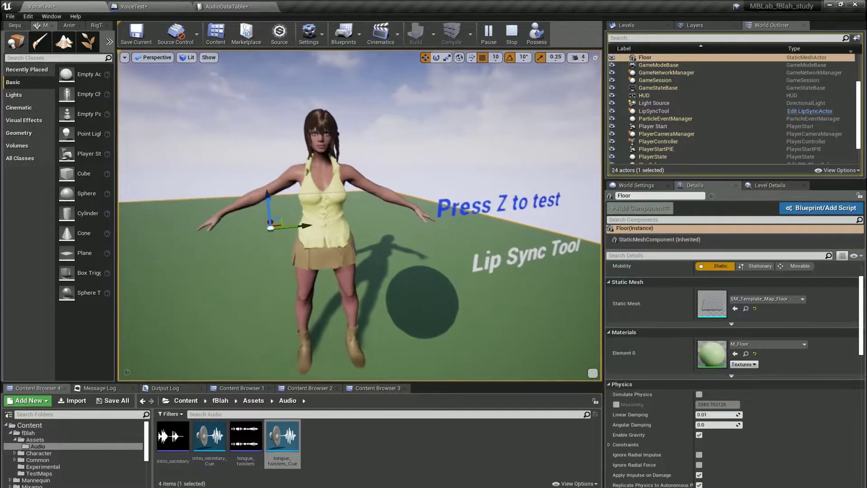
{"action": "left_click", "coordinate": [544, 35]}
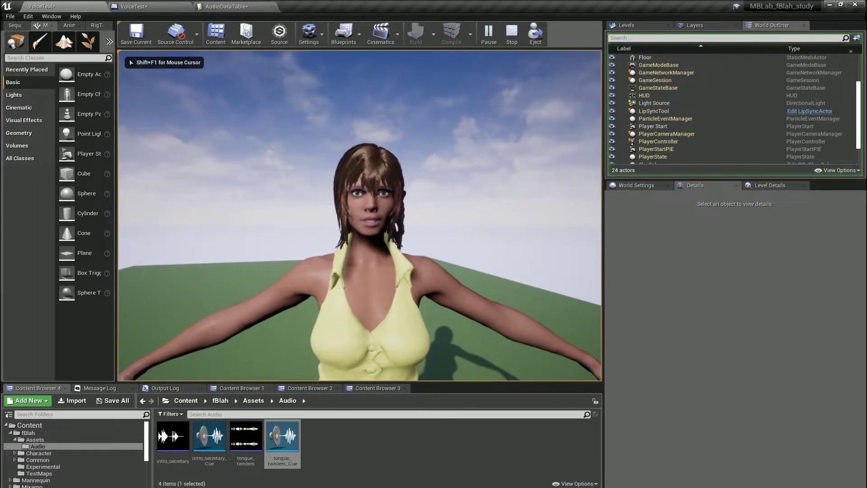
Step: Move the player back from the character and eject from player control
{"action": "key", "text": "s"}
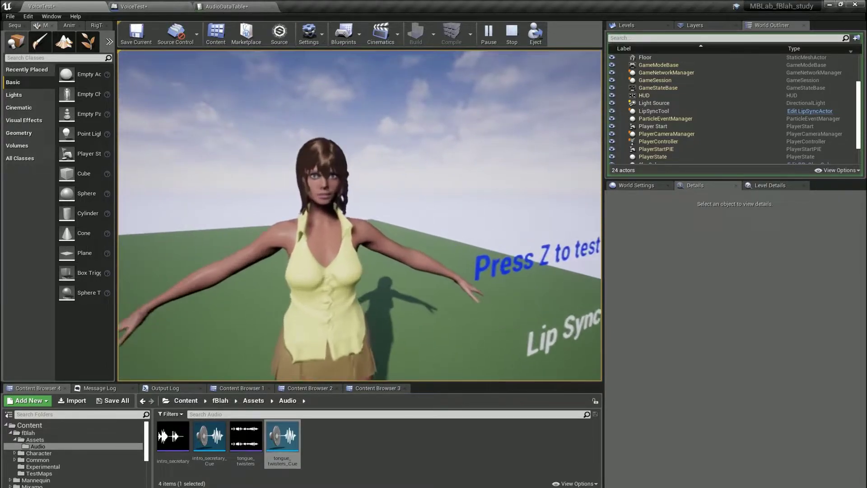
{"action": "key", "text": "s"}
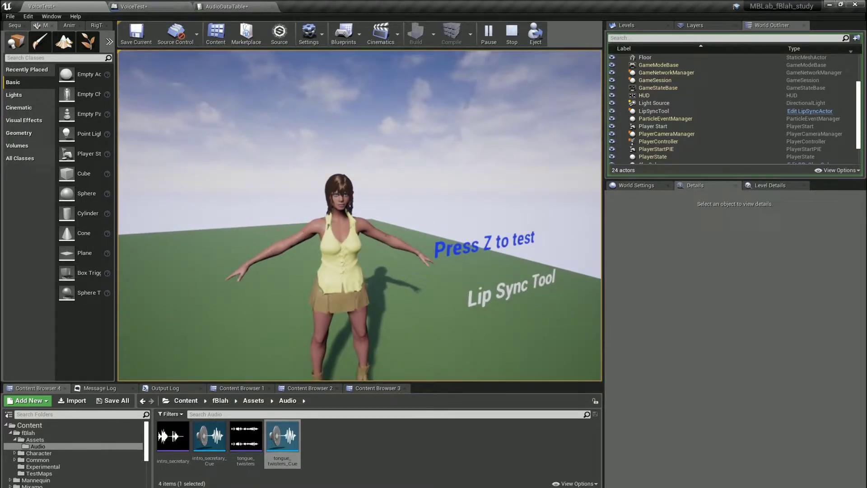
{"action": "key", "text": "s"}
{"action": "key", "text": "shift+F1"}
{"action": "key", "text": "F8"}
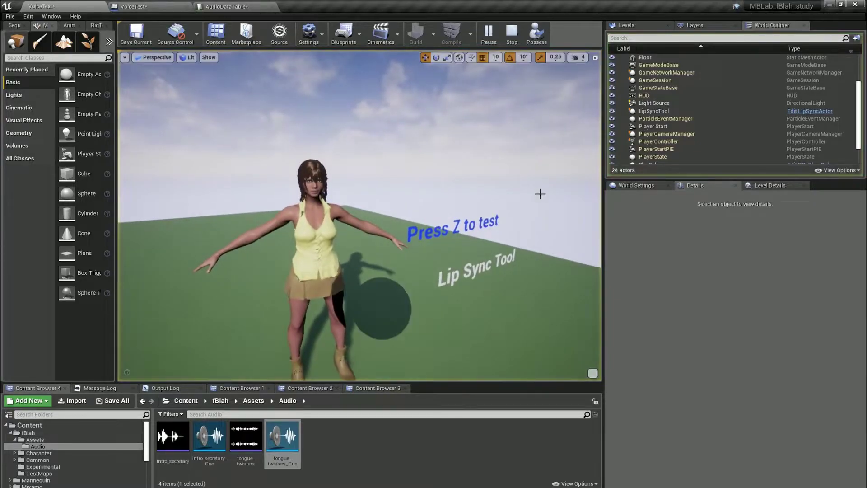
Step: Select the LipSyncTool and test the generated tongue_twisters animation on the character
{"action": "right_click_drag", "start_coordinate": [478, 275], "coordinate": [521, 282]}
{"action": "left_click", "coordinate": [544, 319]}
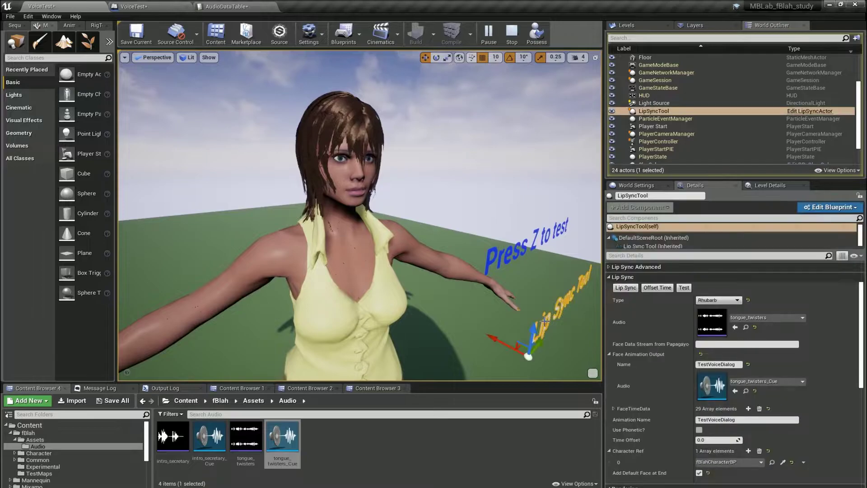
{"action": "left_click", "coordinate": [683, 289]}
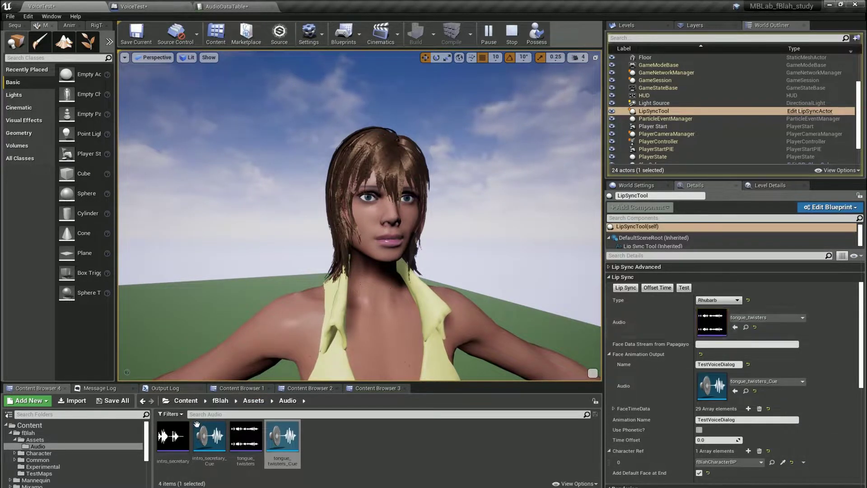
Step: Set the LipSyncTool's source audio to intro_secretary and its type to PocketSphinx, and run Lip Sync
{"action": "left_click_drag", "start_coordinate": [173, 436], "coordinate": [759, 321]}
{"action": "left_click", "coordinate": [711, 300]}
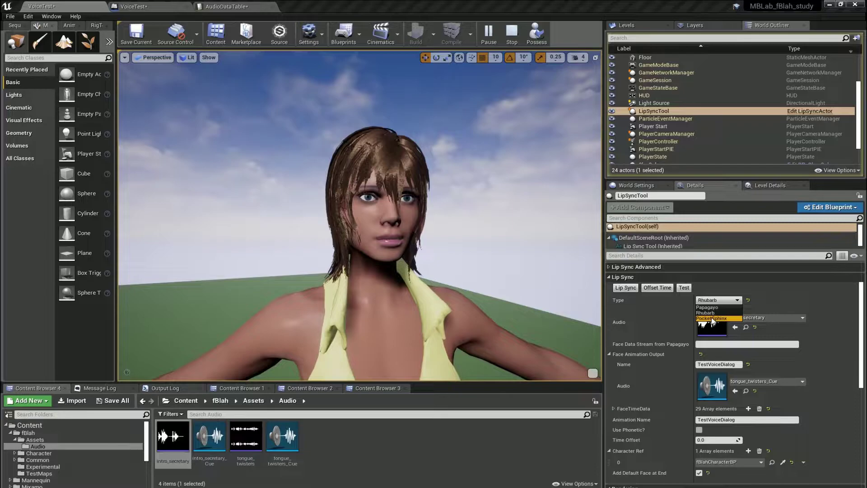
{"action": "left_click", "coordinate": [712, 319]}
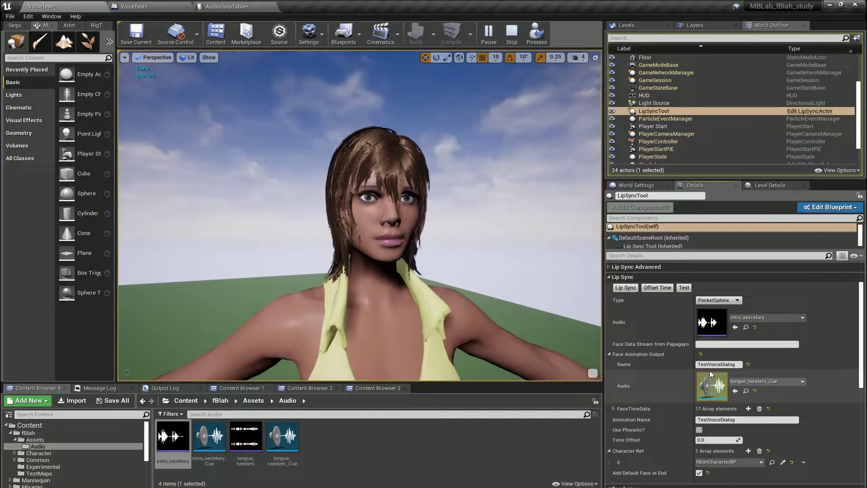
Step: Set the Face Animation Output audio to intro_secretary_Cue and test the new animation on the character
{"action": "left_click_drag", "start_coordinate": [209, 436], "coordinate": [712, 386]}
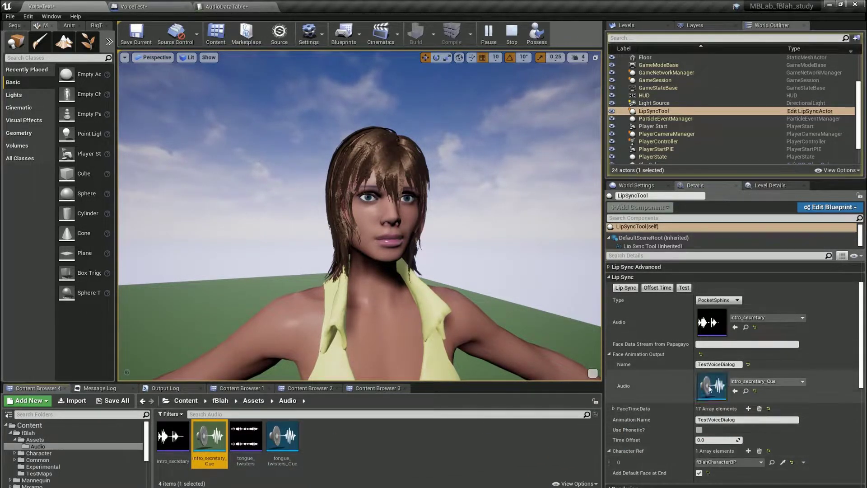
{"action": "left_click", "coordinate": [685, 288]}
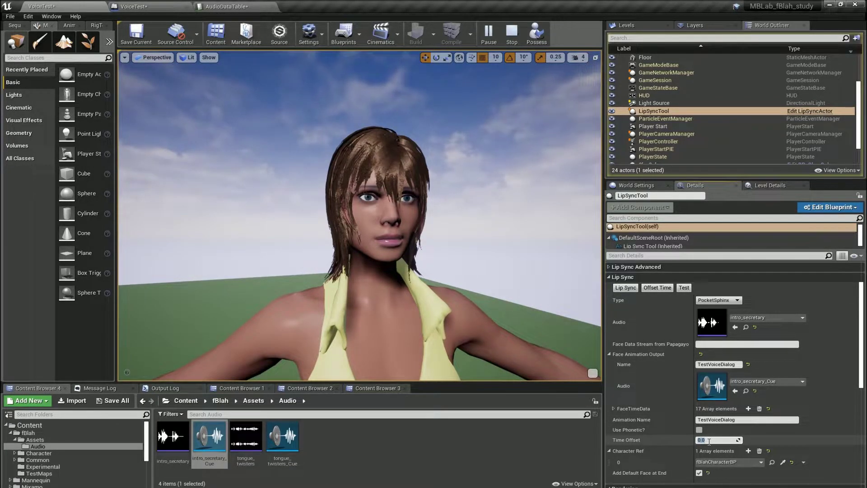
Step: Offset the face animation timing by -0.3 and again by -0.1, testing each result on the character
{"action": "type", "text": "3"}
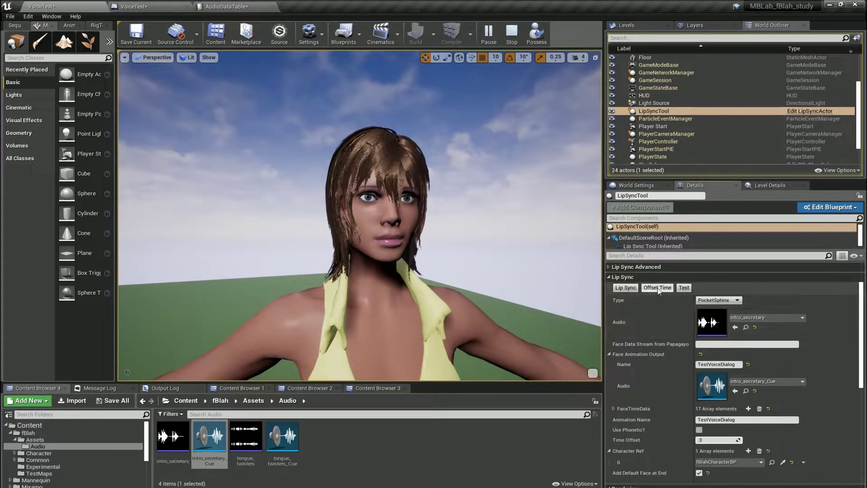
{"action": "left_click", "coordinate": [684, 288]}
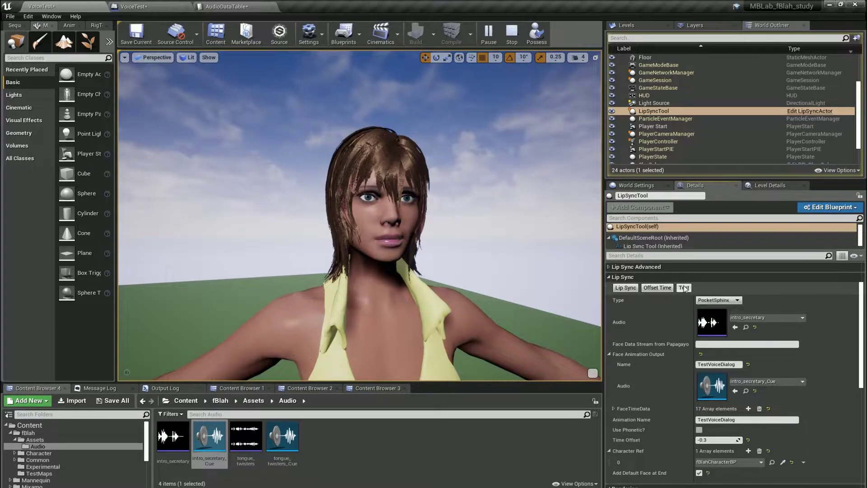
{"action": "left_click", "coordinate": [715, 438]}
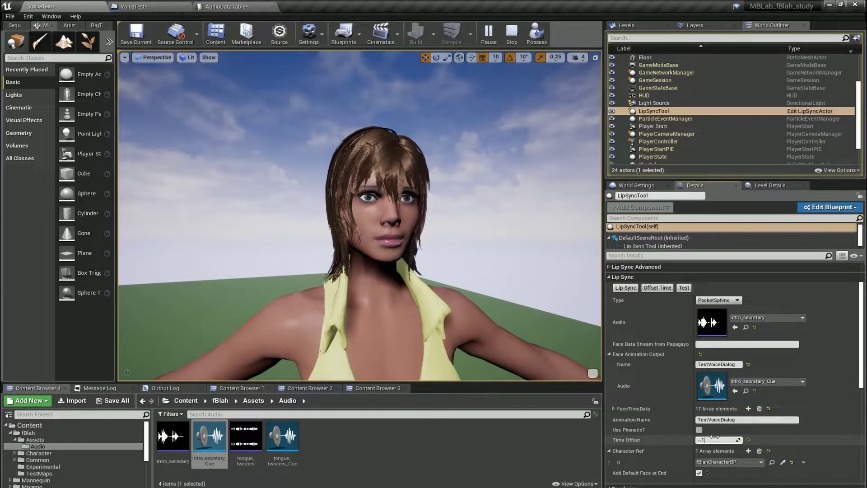
{"action": "key", "text": "Return"}
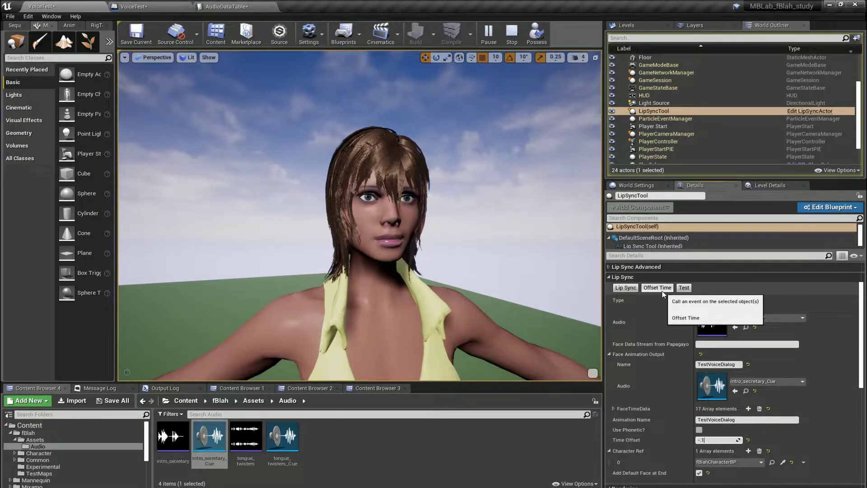
{"action": "left_click", "coordinate": [658, 288]}
{"action": "left_click", "coordinate": [682, 289]}
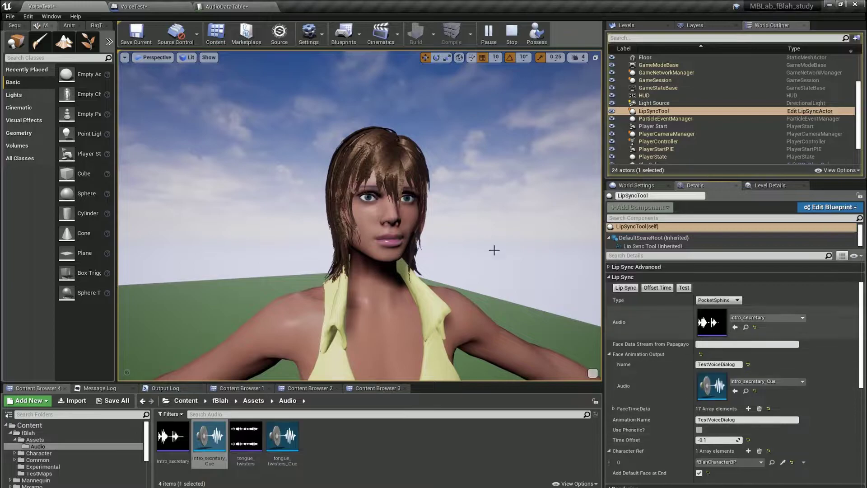
Step: Check the rows of the AudioDataTable, return to the VoiceTest level and stop the play session
{"action": "left_click", "coordinate": [238, 5]}
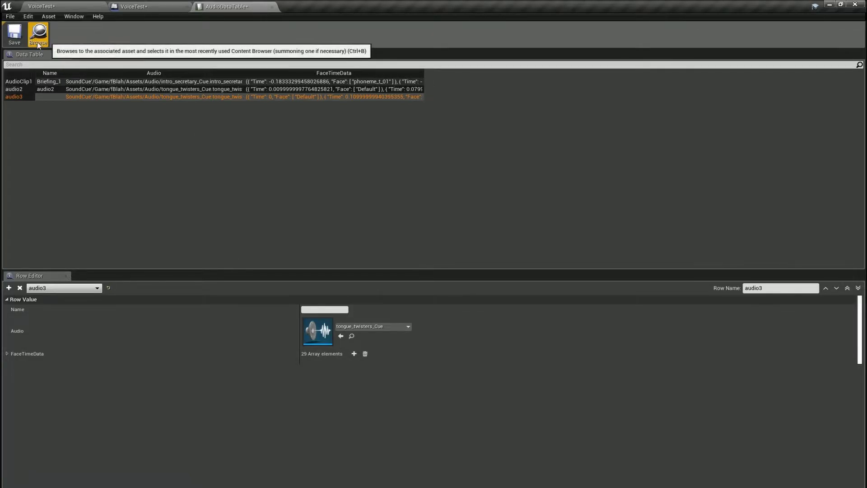
{"action": "left_click", "coordinate": [41, 7]}
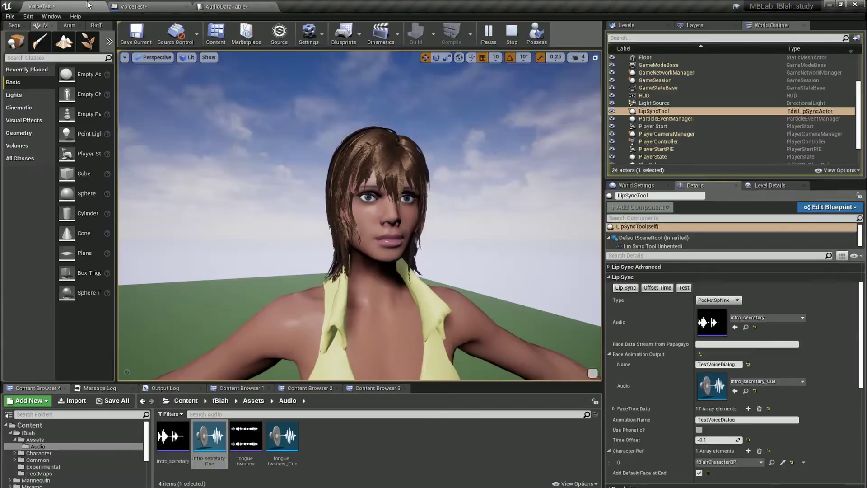
{"action": "left_click", "coordinate": [511, 32]}
Step: Start a new play session of the VoiceTest level and select the LipSyncTool actor in it
{"action": "left_click", "coordinate": [669, 74]}
{"action": "left_click", "coordinate": [662, 97]}
{"action": "left_click", "coordinate": [662, 104]}
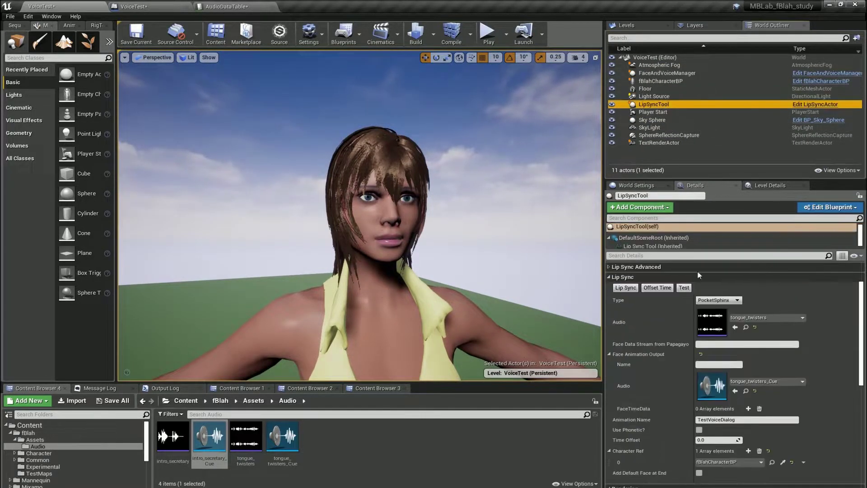
{"action": "left_click", "coordinate": [487, 33]}
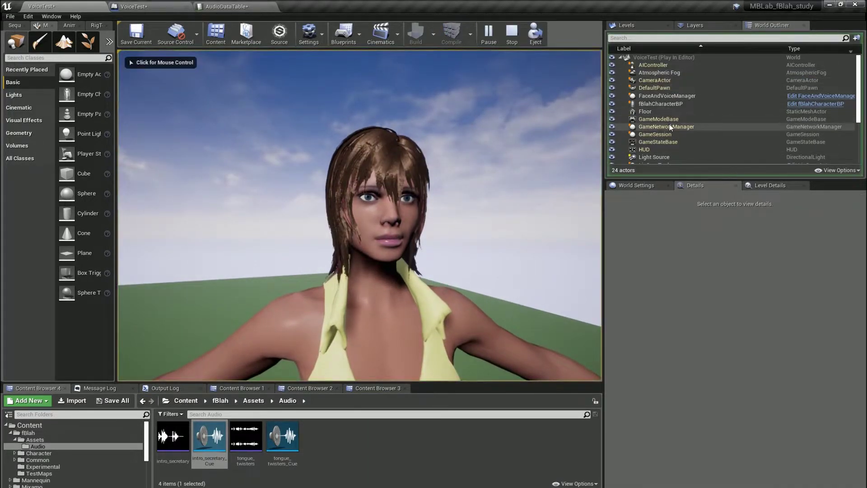
{"action": "scroll", "coordinate": [670, 91], "scroll_direction": "down", "scroll_amount": 4}
{"action": "scroll", "coordinate": [672, 103], "scroll_direction": "up", "scroll_amount": 3}
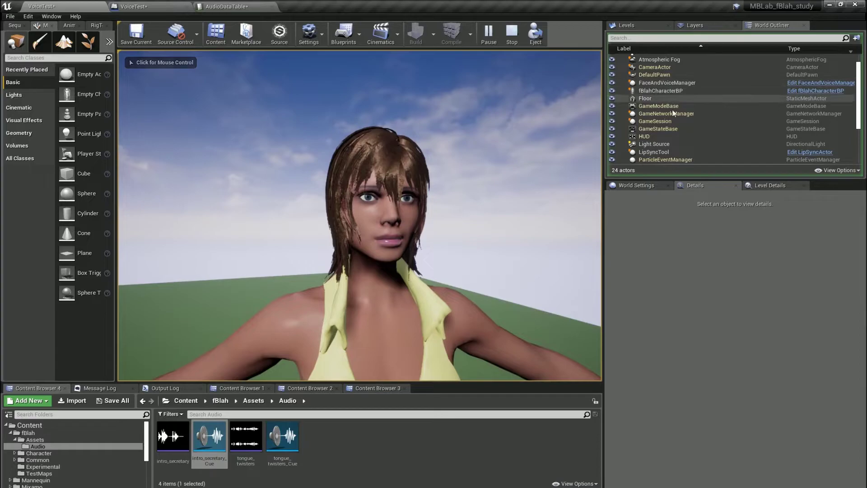
{"action": "scroll", "coordinate": [676, 117], "scroll_direction": "down", "scroll_amount": 2}
{"action": "scroll", "coordinate": [669, 118], "scroll_direction": "down", "scroll_amount": 2}
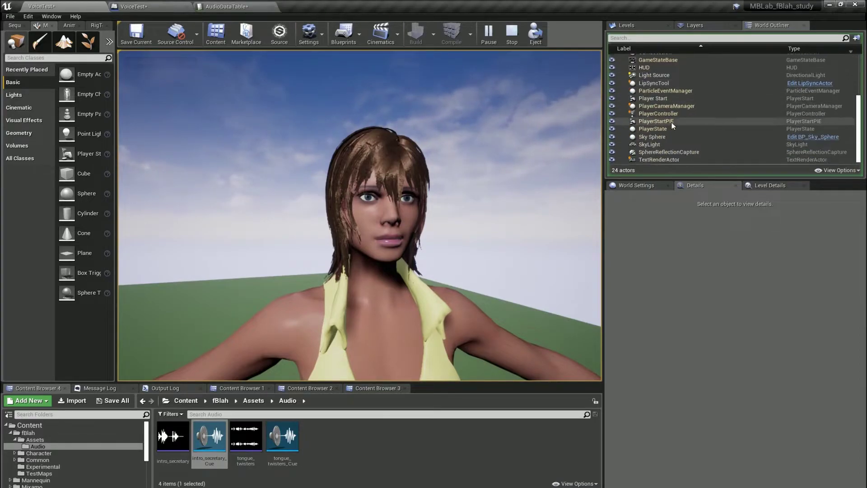
{"action": "scroll", "coordinate": [674, 145], "scroll_direction": "up", "scroll_amount": 2}
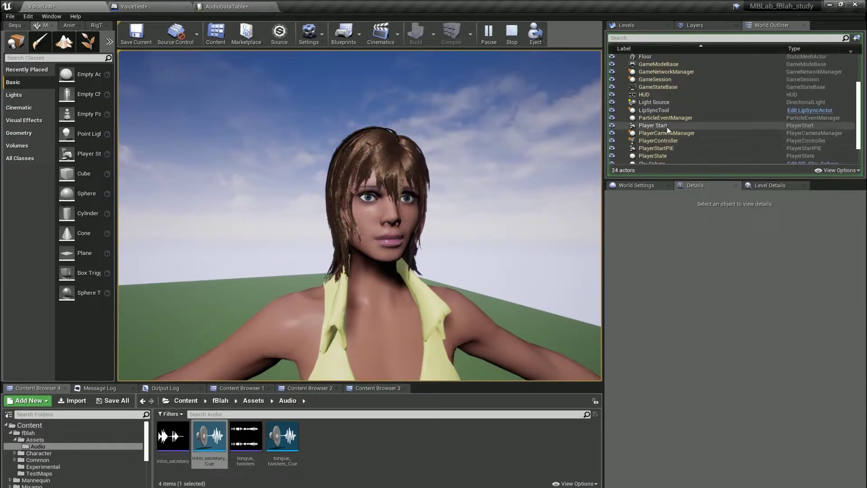
{"action": "left_click", "coordinate": [664, 123]}
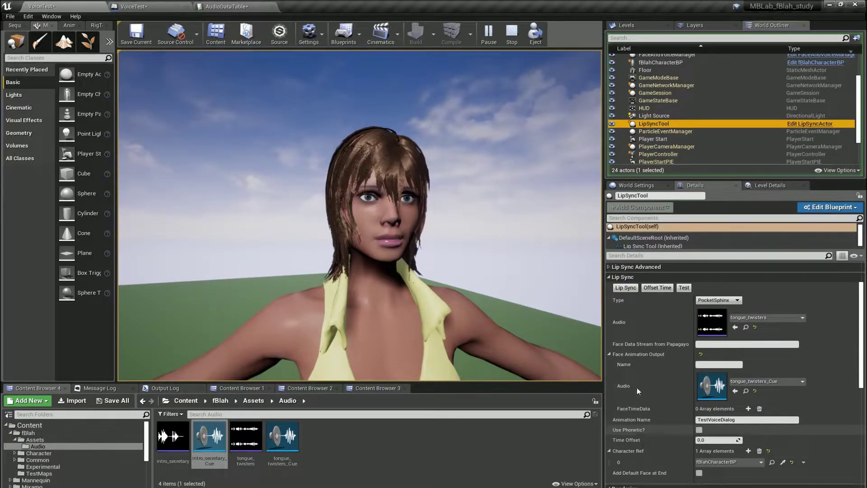
Step: Set the LipSyncTool's type to Rhubarb and select the tongue_twisters sound wave in the Audio folder
{"action": "left_click", "coordinate": [708, 300]}
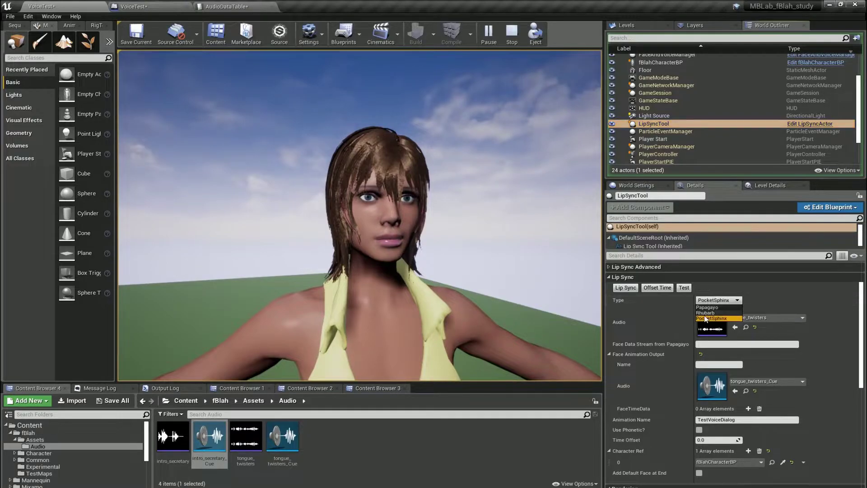
{"action": "left_click", "coordinate": [707, 307]}
{"action": "left_click", "coordinate": [717, 300]}
{"action": "left_click", "coordinate": [708, 313]}
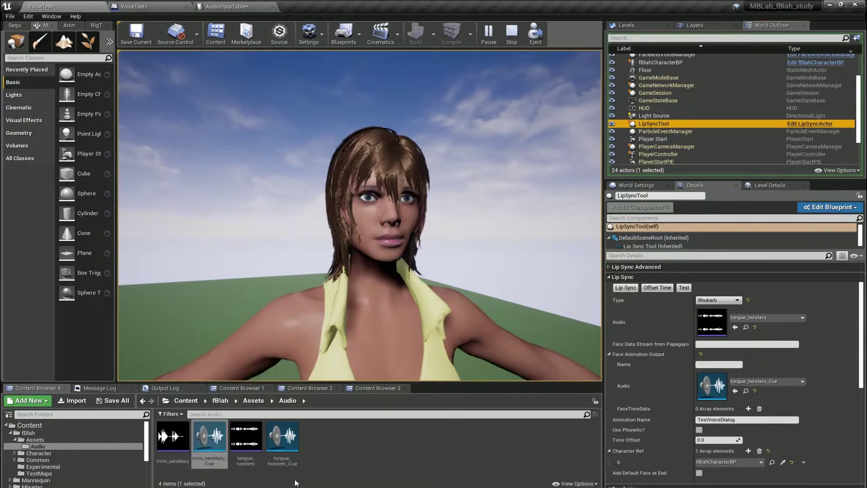
{"action": "left_click", "coordinate": [259, 448]}
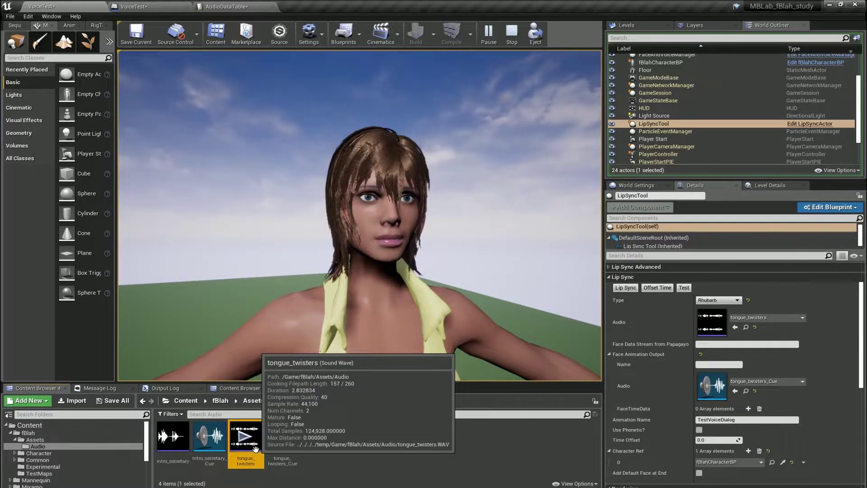
{"action": "left_click", "coordinate": [717, 300]}
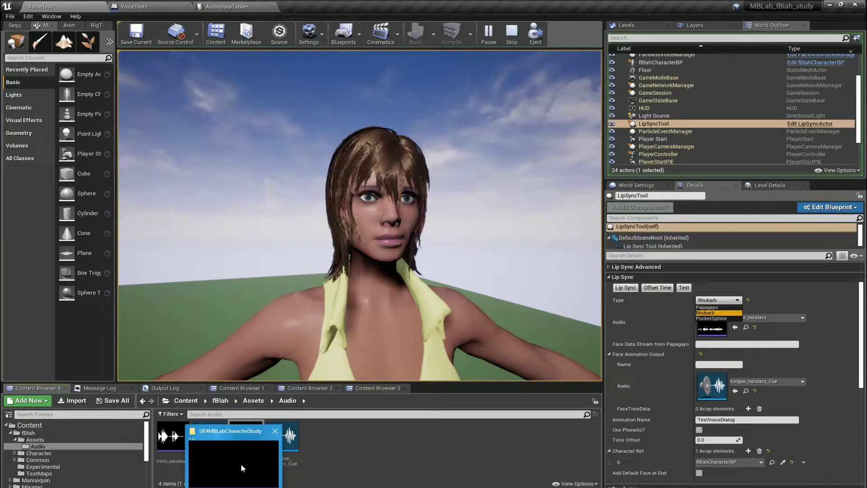
Step: Switch to File Explorer, open the project's temp/Game/fBlah/Assets/Audio folder and select intro_secretary_c.WAV
{"action": "key", "text": "super+e"}
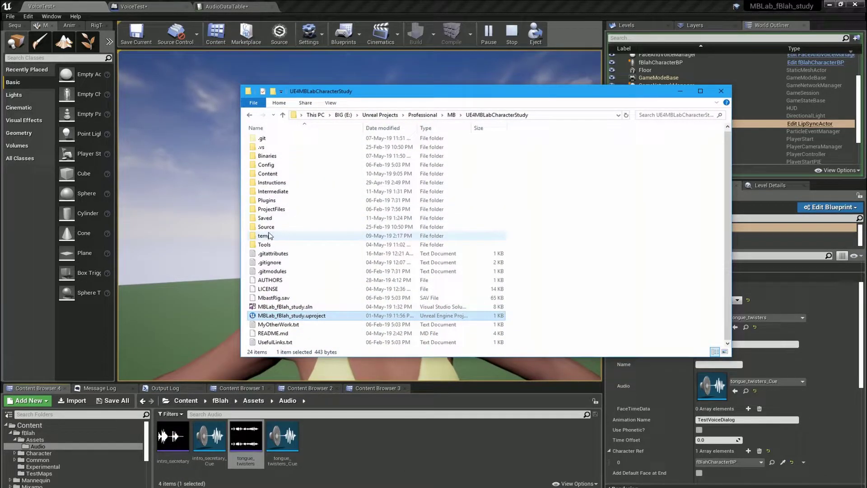
{"action": "left_click", "coordinate": [291, 237]}
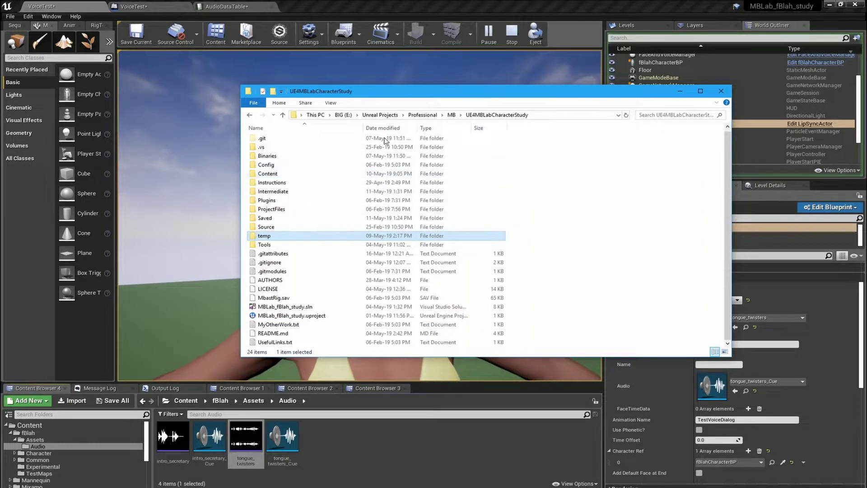
{"action": "double_click", "coordinate": [285, 235]}
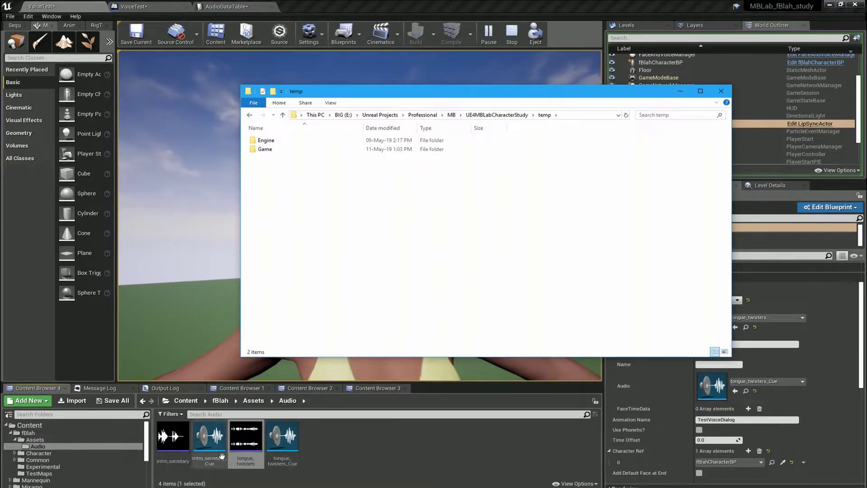
{"action": "double_click", "coordinate": [270, 150]}
{"action": "left_click", "coordinate": [269, 140]}
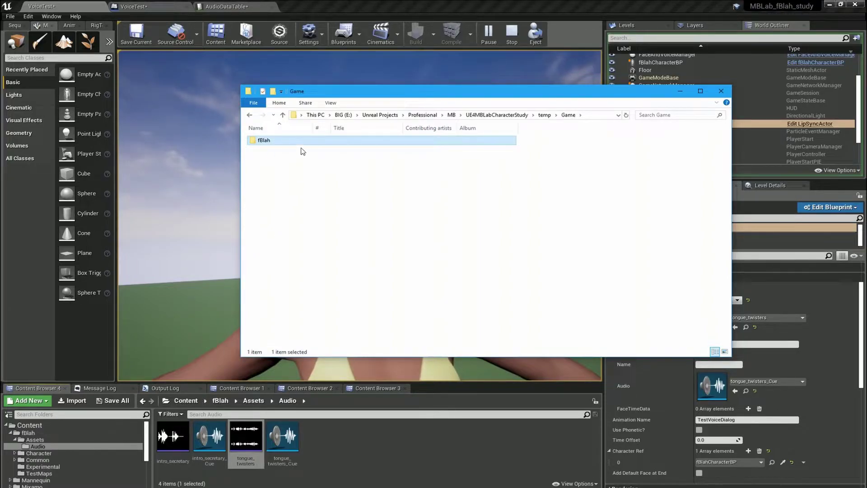
{"action": "double_click", "coordinate": [303, 143]}
{"action": "double_click", "coordinate": [303, 143]}
{"action": "double_click", "coordinate": [302, 142]}
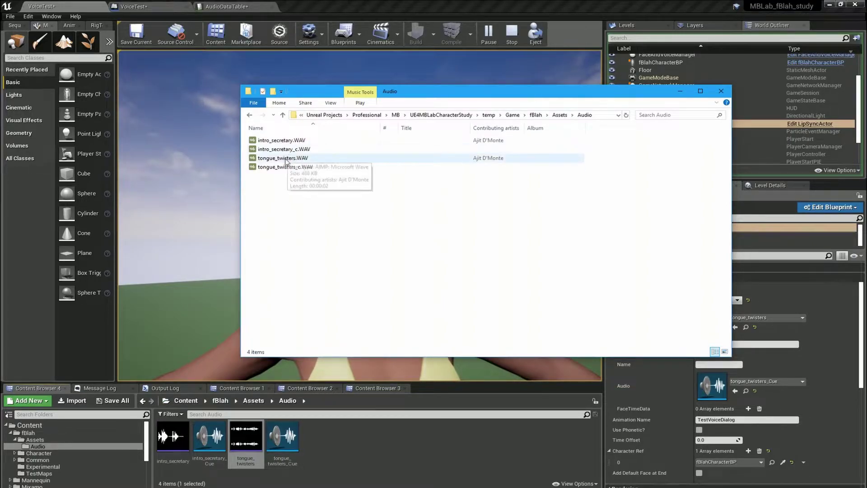
{"action": "left_click", "coordinate": [292, 140]}
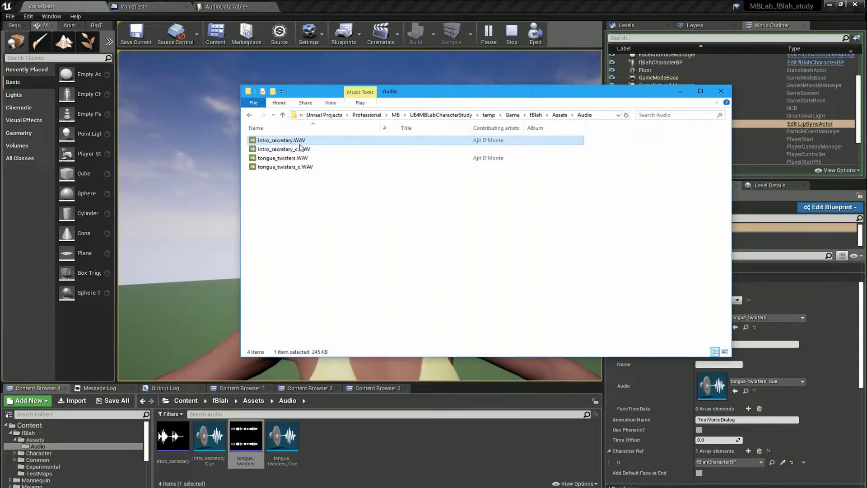
{"action": "left_click", "coordinate": [302, 150]}
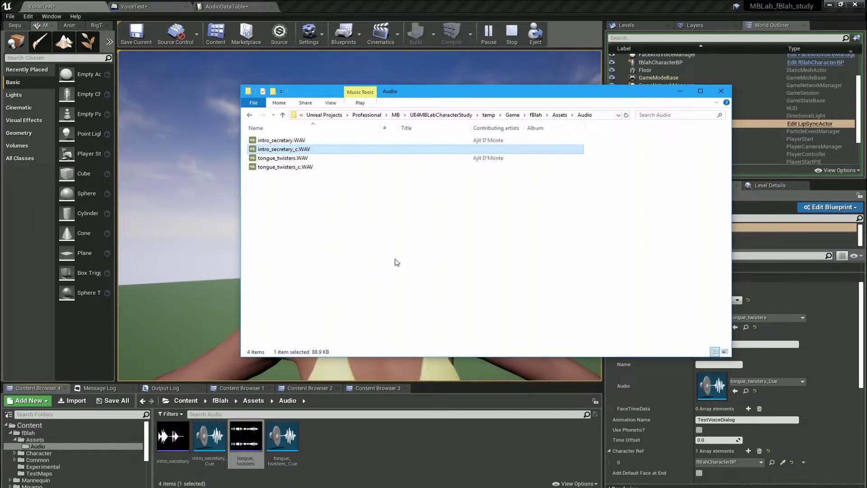
Step: Stop the play session and import tongue_twisters_c.WAV from the temp folder into the project's Audio folder
{"action": "left_click", "coordinate": [509, 31]}
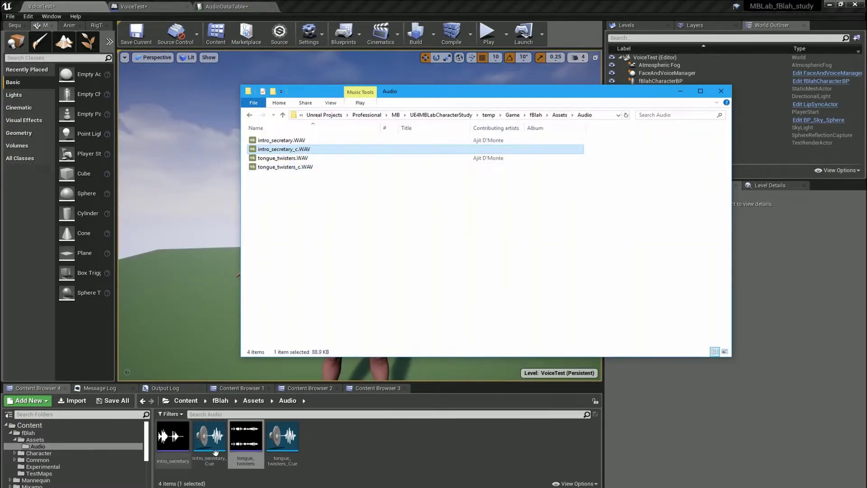
{"action": "left_click_drag", "start_coordinate": [307, 166], "coordinate": [335, 447]}
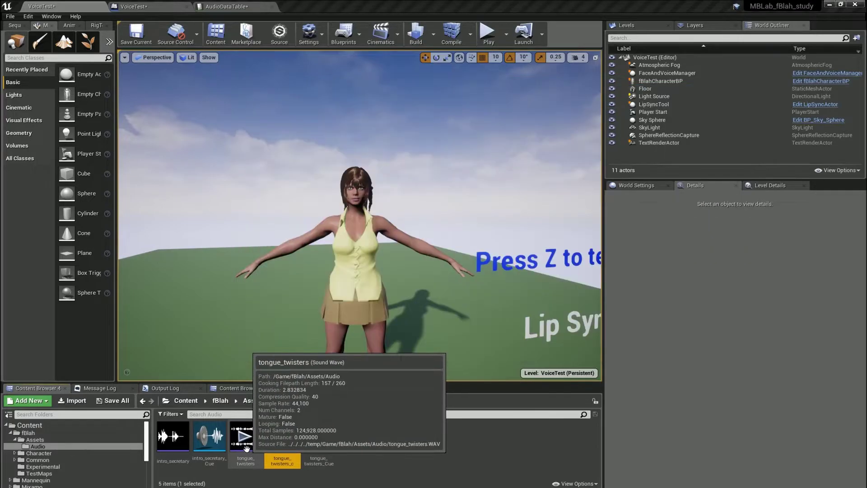
Step: Reimport the tongue_twisters sound wave with a new file
{"action": "left_click", "coordinate": [244, 436]}
{"action": "right_click", "coordinate": [244, 437]}
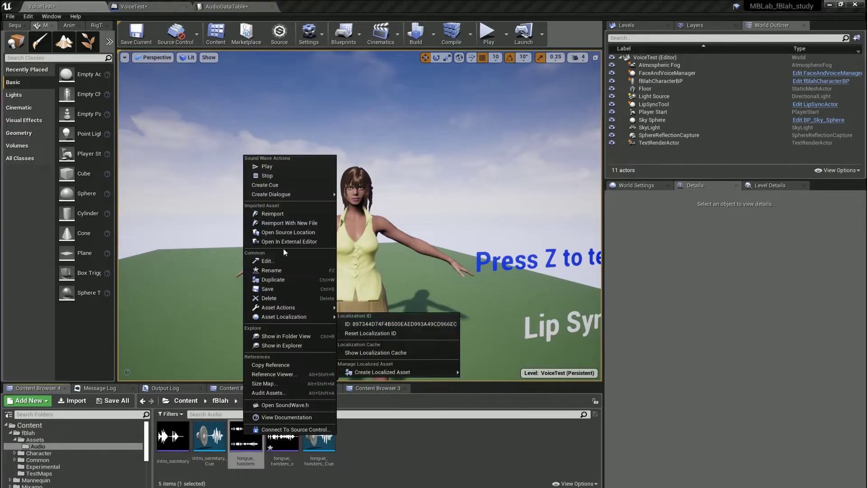
{"action": "left_click", "coordinate": [314, 223]}
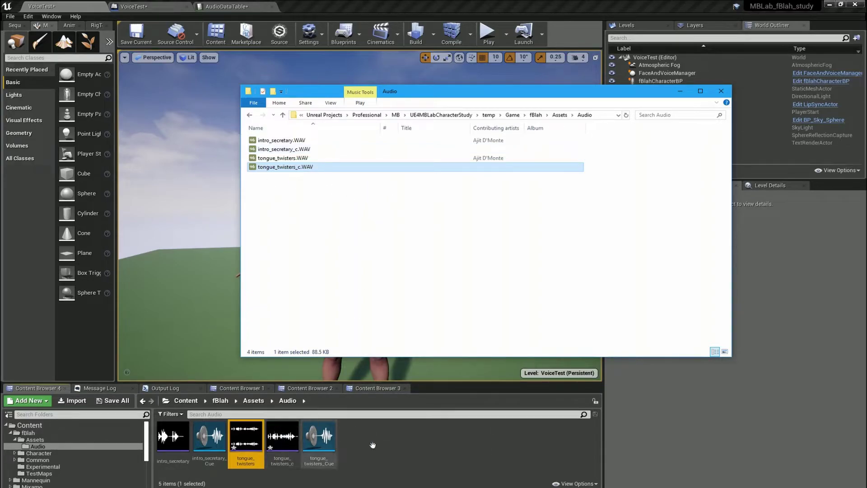
{"action": "left_click", "coordinate": [433, 449]}
{"action": "right_click_drag", "start_coordinate": [344, 299], "coordinate": [359, 279]}
{"action": "scroll", "coordinate": [503, 219], "scroll_direction": "up", "scroll_amount": 5}
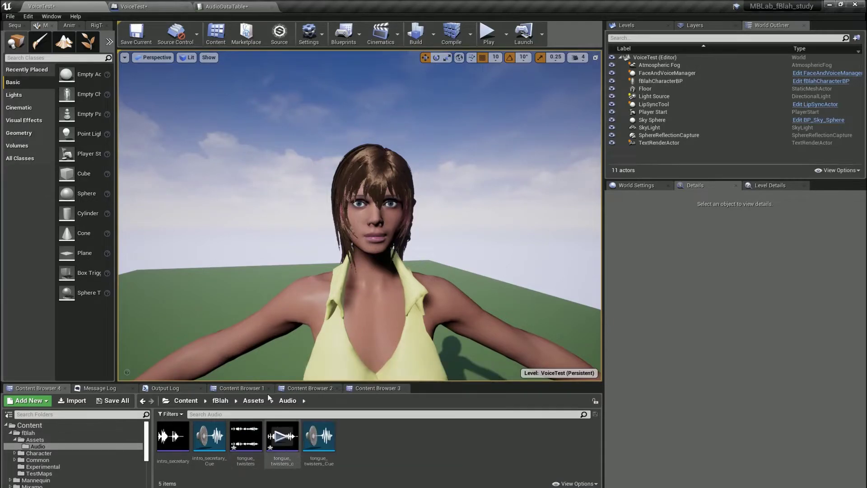
Step: Locate the temp folder in UE4MBLabCharacterStudy in File Explorer and view its available actions, leaving it in place
{"action": "key", "text": "alt+Tab"}
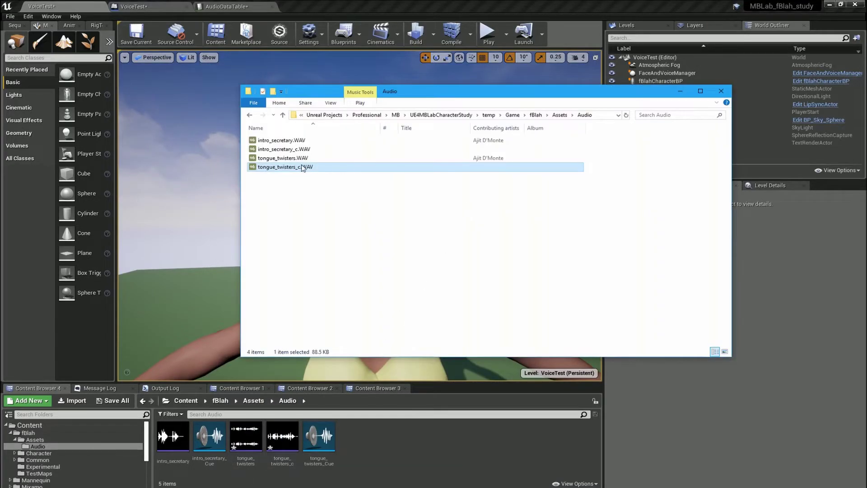
{"action": "left_click", "coordinate": [460, 114]}
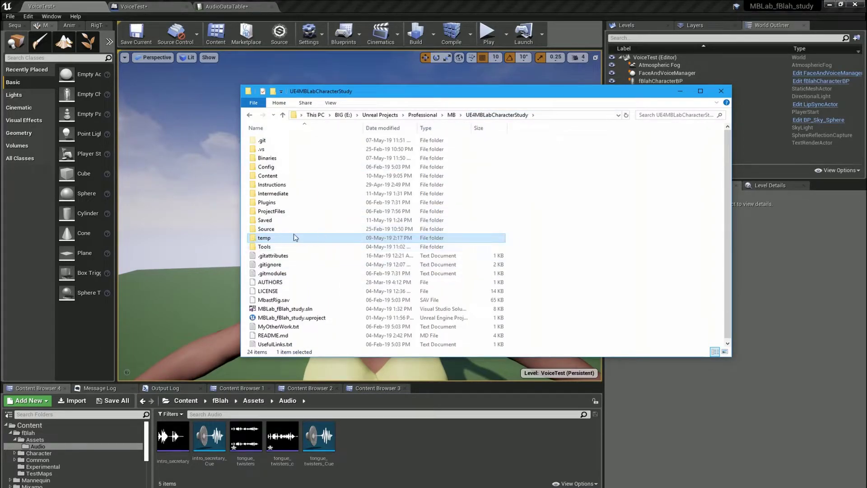
{"action": "right_click", "coordinate": [276, 238]}
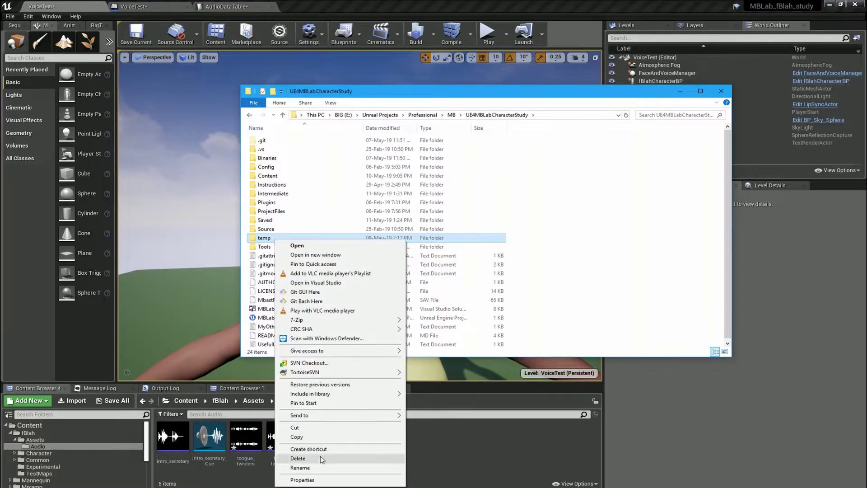
{"action": "left_click", "coordinate": [665, 149]}
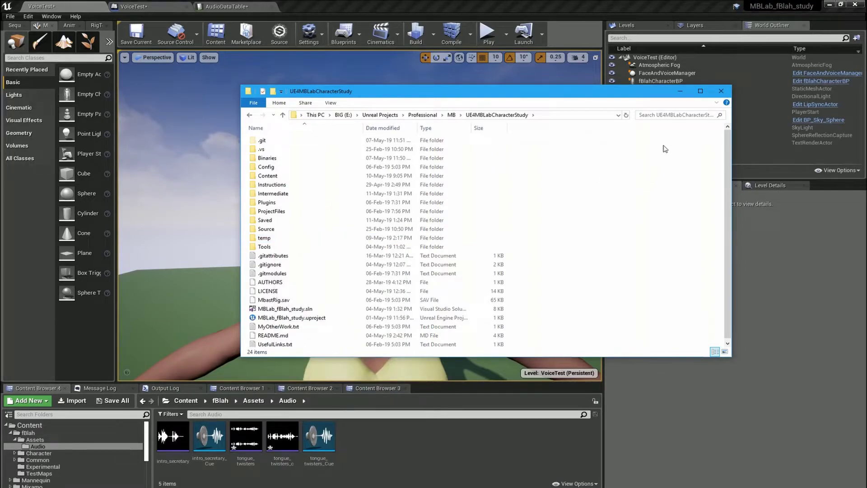
{"action": "left_click", "coordinate": [681, 92]}
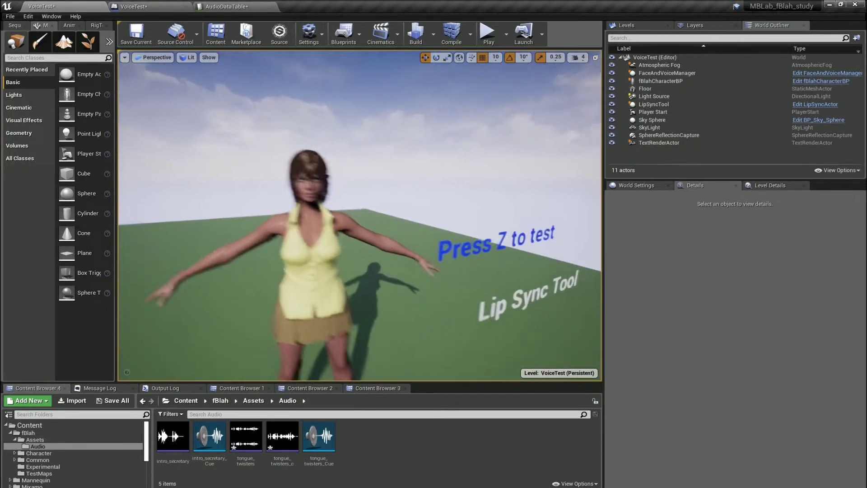
{"action": "left_click", "coordinate": [422, 298]}
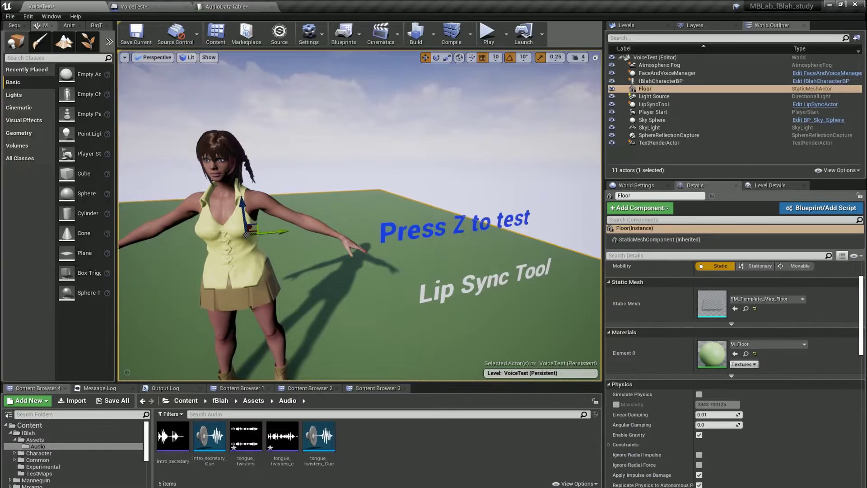
Step: Select the LipSyncTool actor and examine its lip-sync type options, keeping PocketSphinx
{"action": "left_click", "coordinate": [418, 309]}
{"action": "left_click", "coordinate": [718, 300]}
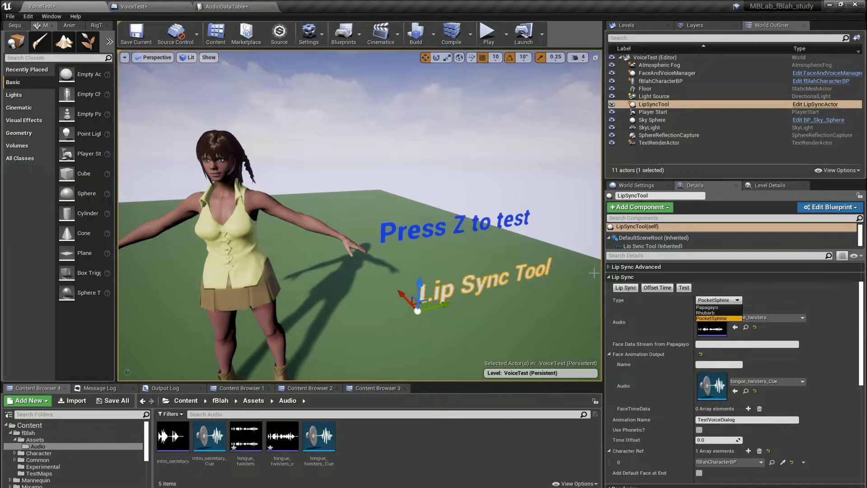
{"action": "left_click_drag", "start_coordinate": [466, 242], "coordinate": [454, 224]}
{"action": "left_click", "coordinate": [723, 344]}
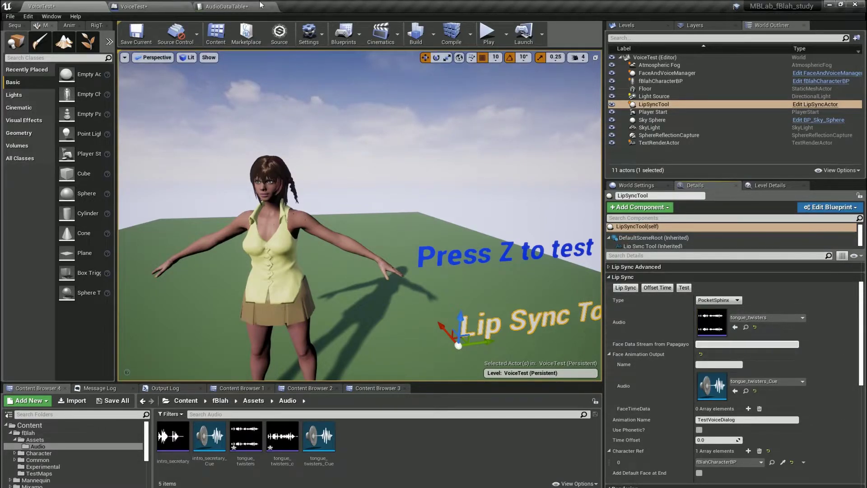
Step: Review the audio3 row in AudioDataTable and the level blueprint's Play Audio with Face Animation node, returning to the level
{"action": "left_click", "coordinate": [226, 7]}
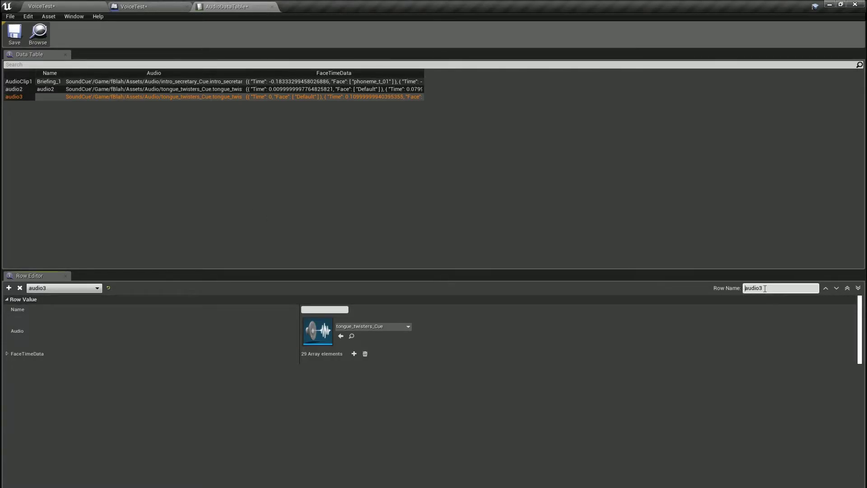
{"action": "left_click", "coordinate": [135, 7]}
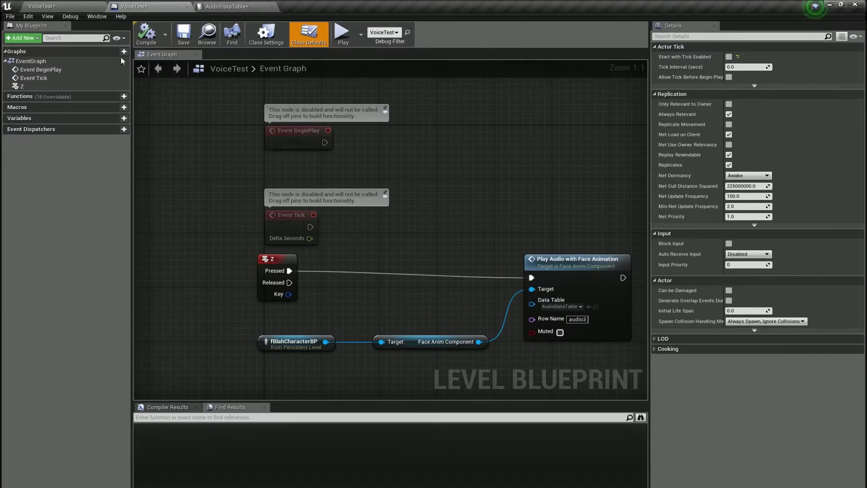
{"action": "left_click", "coordinate": [70, 5]}
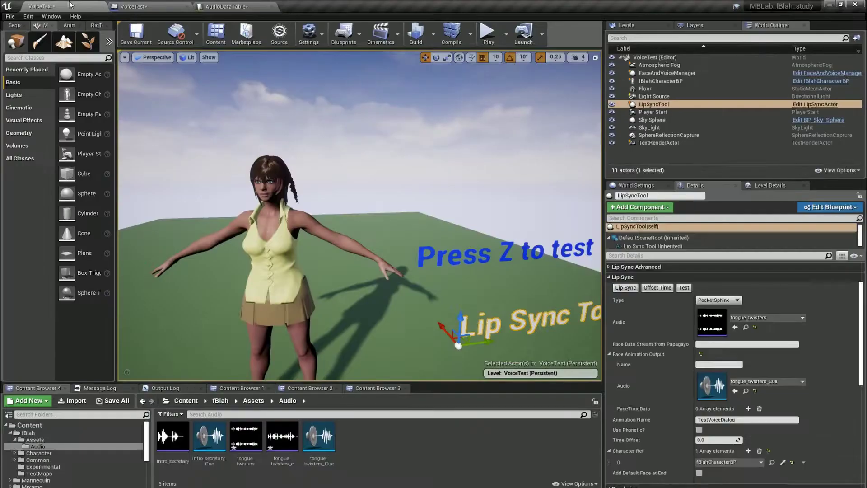
Step: Select fBlahCharacterBP in the level, inspect its FaceAnimComponent blueprint, and return to the component in the level
{"action": "right_click_drag", "start_coordinate": [407, 271], "coordinate": [580, 263]}
{"action": "left_click_drag", "start_coordinate": [649, 252], "coordinate": [650, 351]}
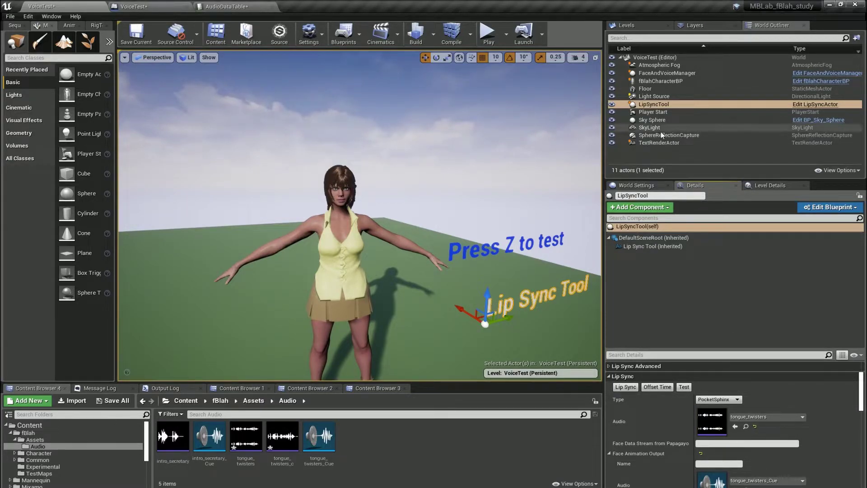
{"action": "left_click", "coordinate": [339, 253]}
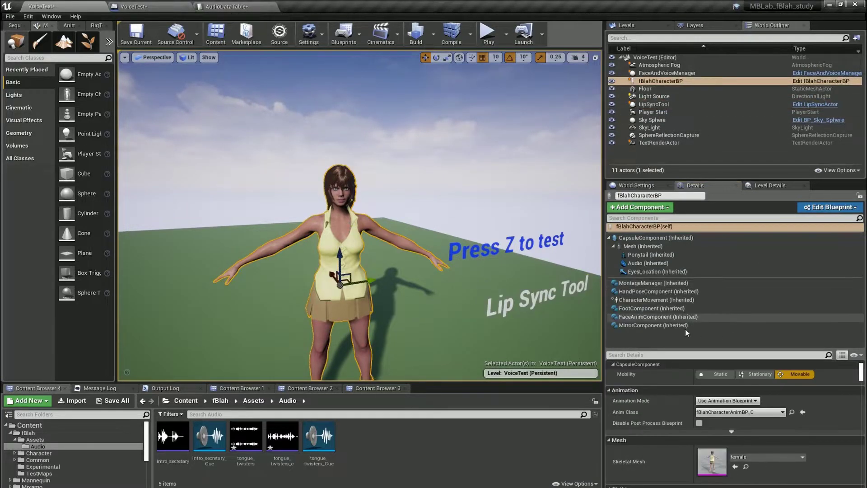
{"action": "left_click", "coordinate": [654, 317]}
{"action": "right_click", "coordinate": [657, 318]}
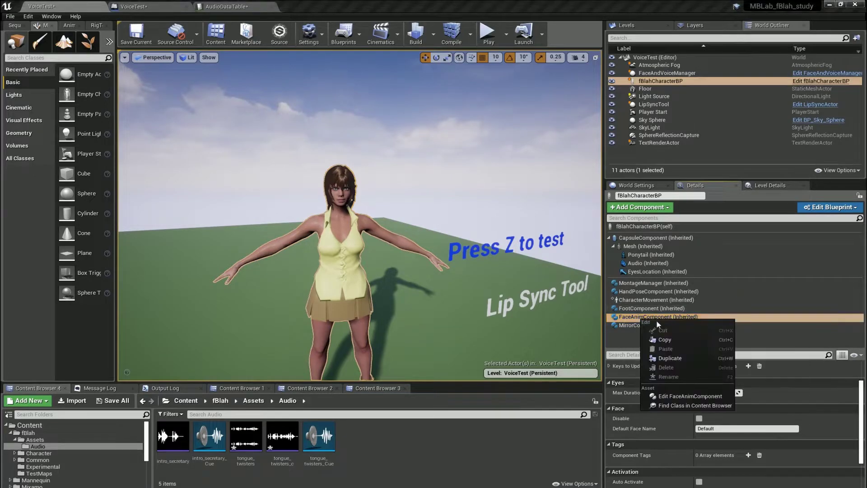
{"action": "left_click", "coordinate": [690, 396]}
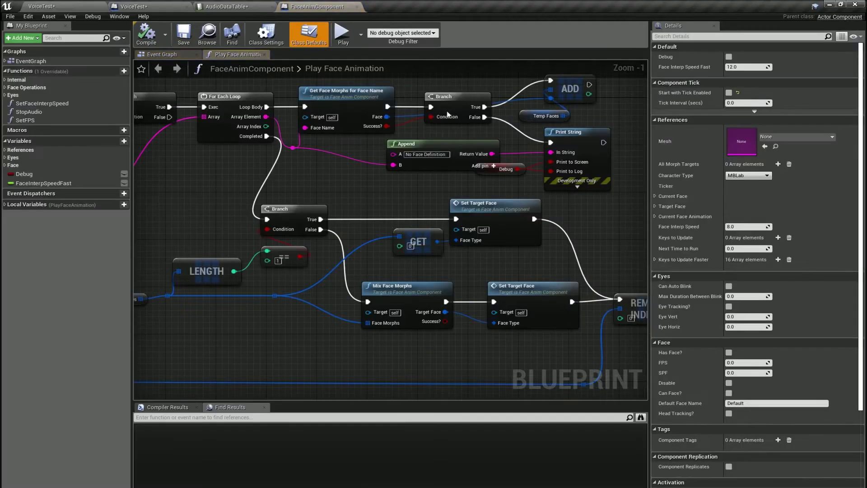
{"action": "left_click", "coordinate": [69, 5]}
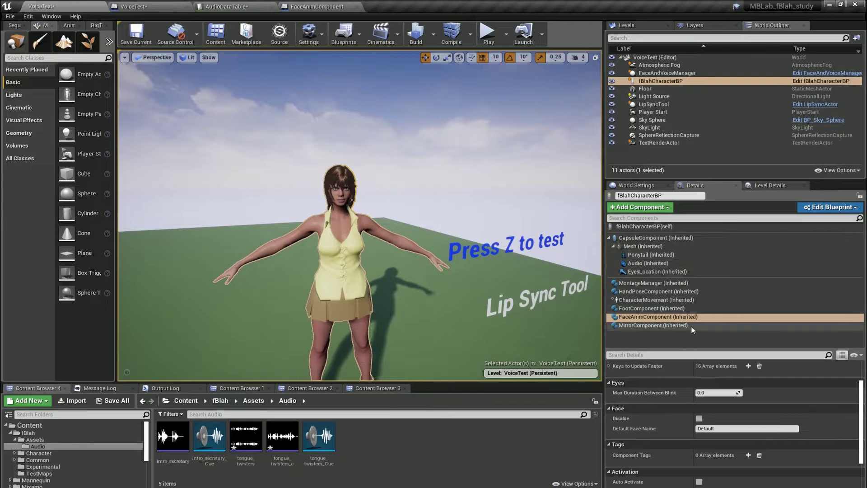
{"action": "left_click", "coordinate": [678, 317]}
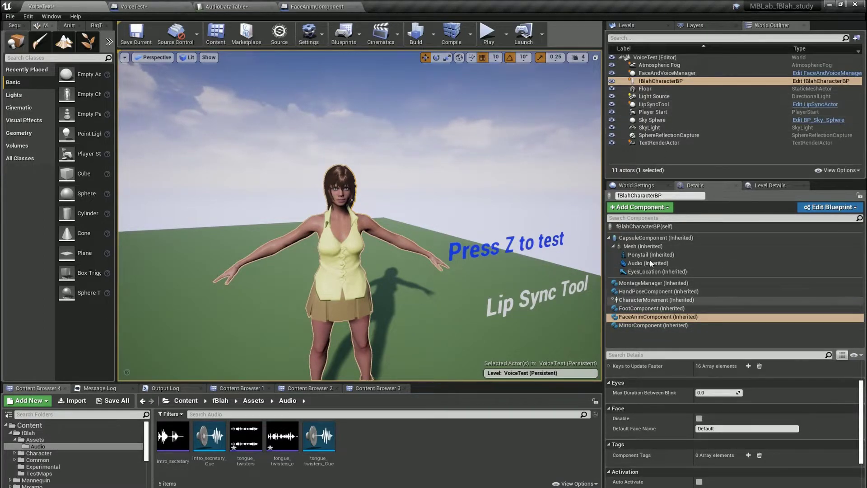
Step: Select the FaceAndVoiceManager actor, expand its angry01 face and browse the MBLab face names through to the phonemes
{"action": "left_click", "coordinate": [698, 74]}
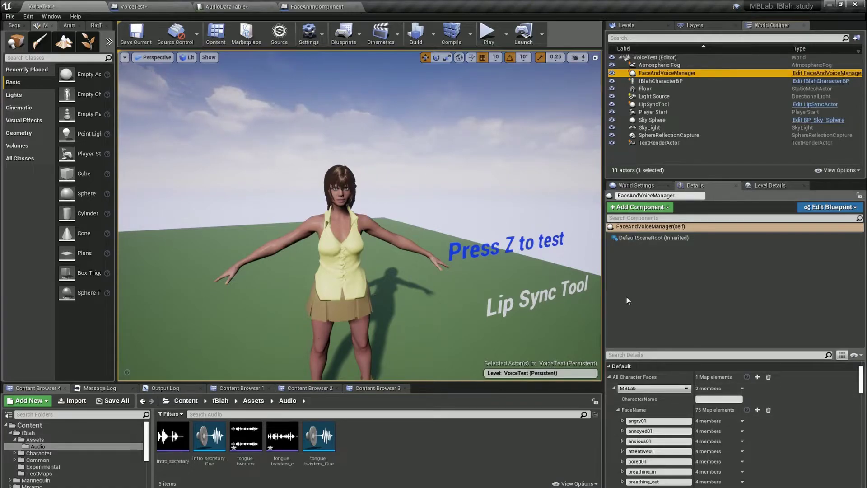
{"action": "scroll", "coordinate": [660, 432], "scroll_direction": "down", "scroll_amount": 3}
{"action": "scroll", "coordinate": [659, 431], "scroll_direction": "up", "scroll_amount": 3}
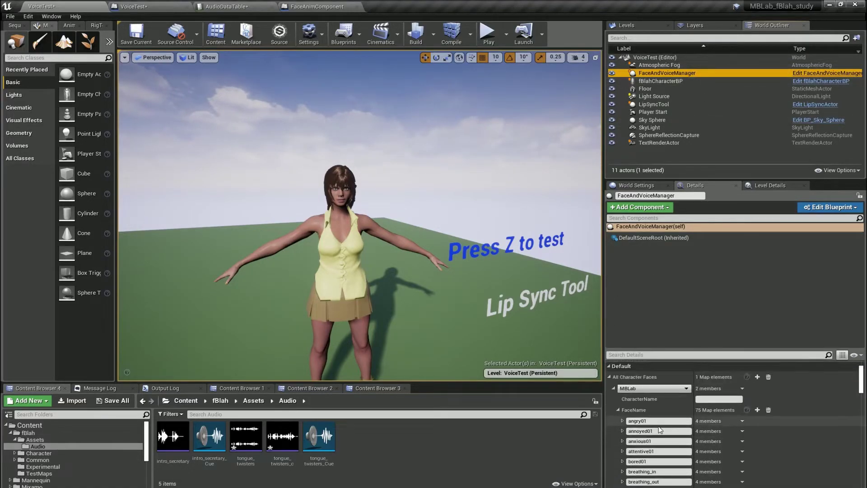
{"action": "left_click", "coordinate": [627, 420]}
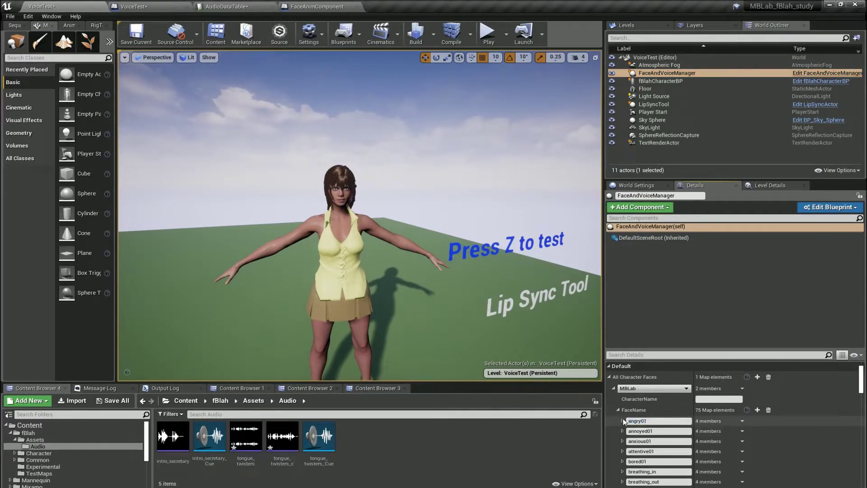
{"action": "left_click", "coordinate": [622, 420]}
{"action": "scroll", "coordinate": [631, 445], "scroll_direction": "down", "scroll_amount": 5}
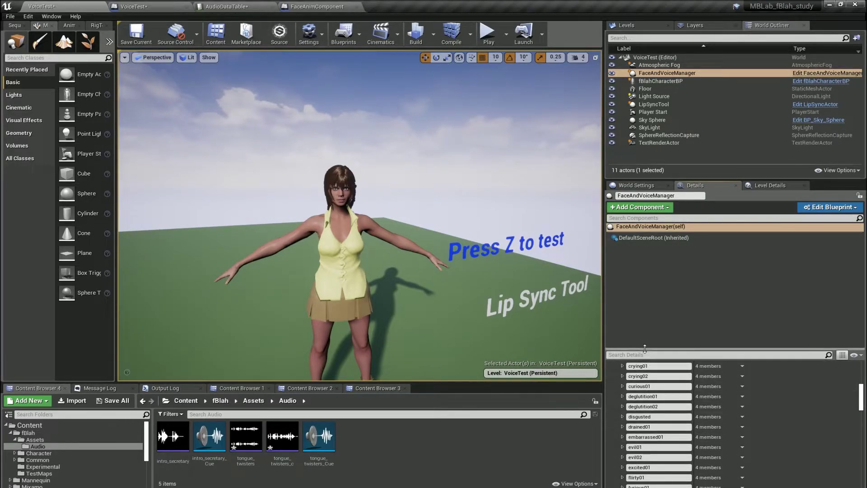
{"action": "scroll", "coordinate": [655, 370], "scroll_direction": "down", "scroll_amount": 6}
{"action": "scroll", "coordinate": [657, 374], "scroll_direction": "down", "scroll_amount": 4}
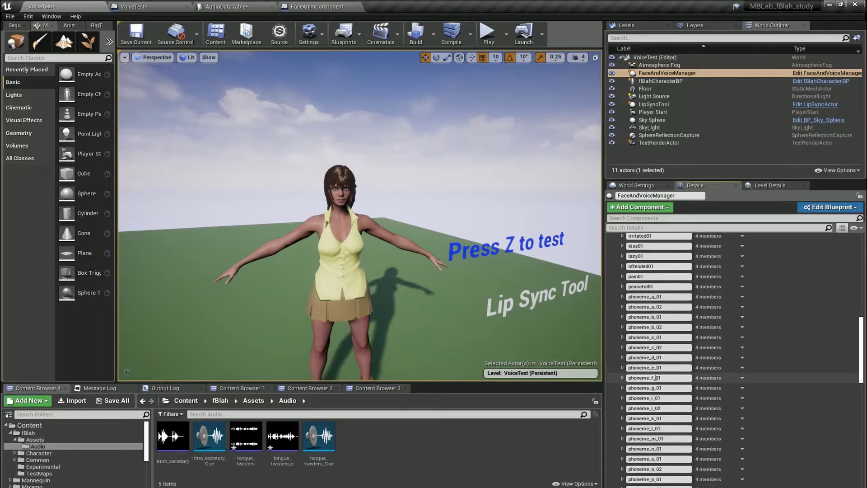
Step: Examine the morph values of the phoneme_a_01 face, then collapse its Morphs list
{"action": "left_click", "coordinate": [622, 296]}
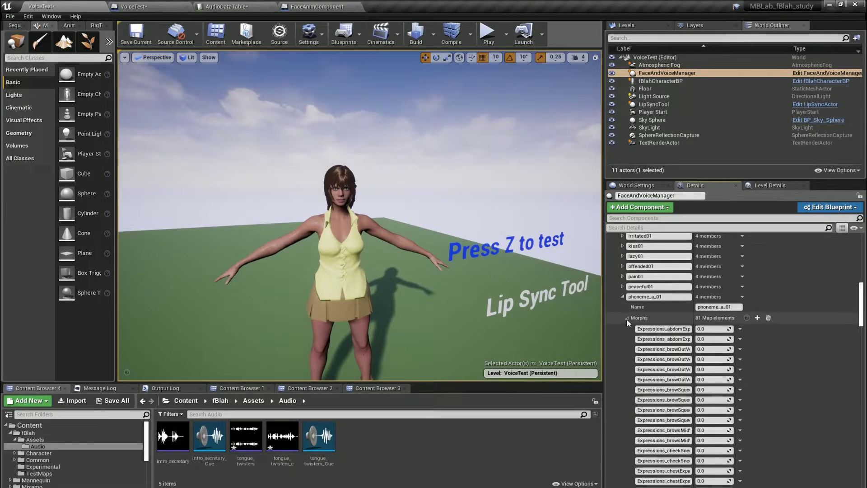
{"action": "scroll", "coordinate": [665, 355], "scroll_direction": "down", "scroll_amount": 5}
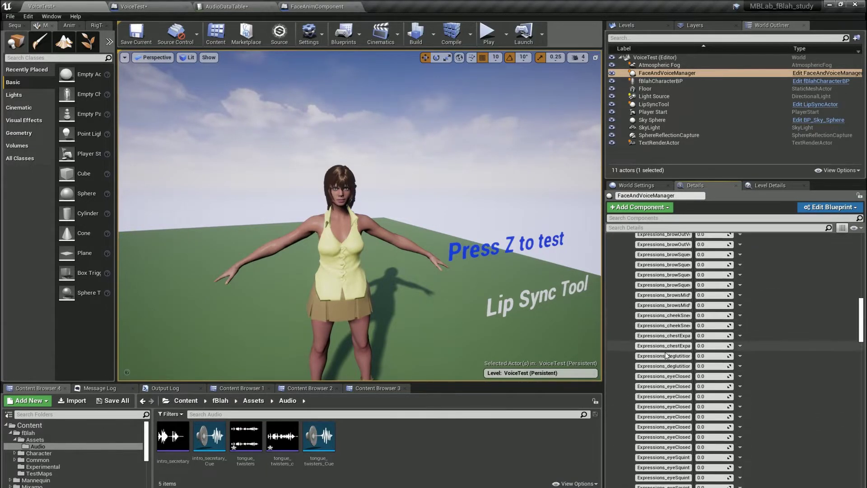
{"action": "scroll", "coordinate": [666, 355], "scroll_direction": "down", "scroll_amount": 10}
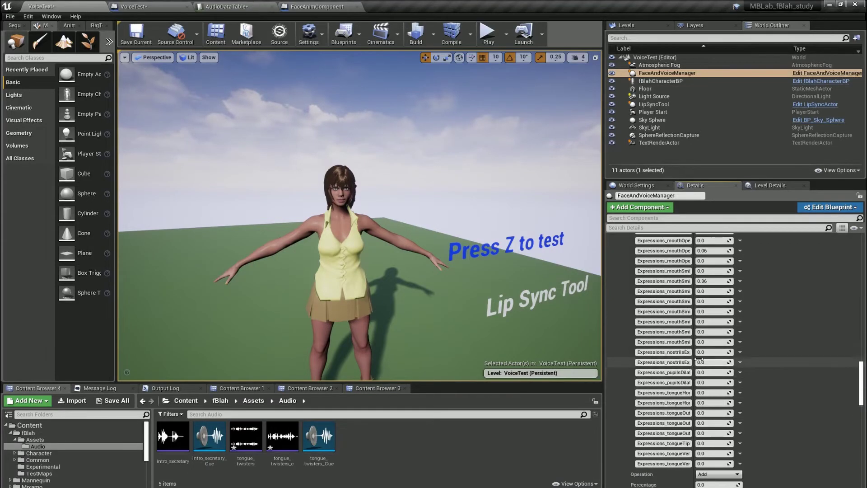
{"action": "scroll", "coordinate": [677, 337], "scroll_direction": "up", "scroll_amount": 6}
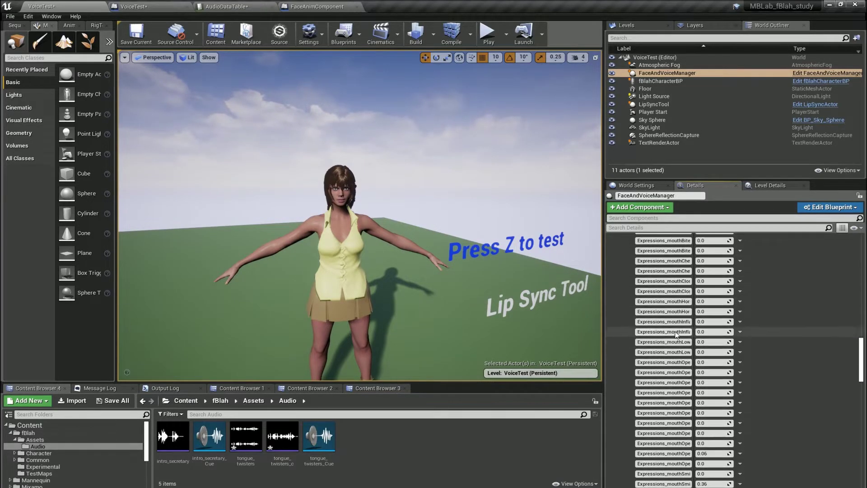
{"action": "scroll", "coordinate": [676, 333], "scroll_direction": "up", "scroll_amount": 10}
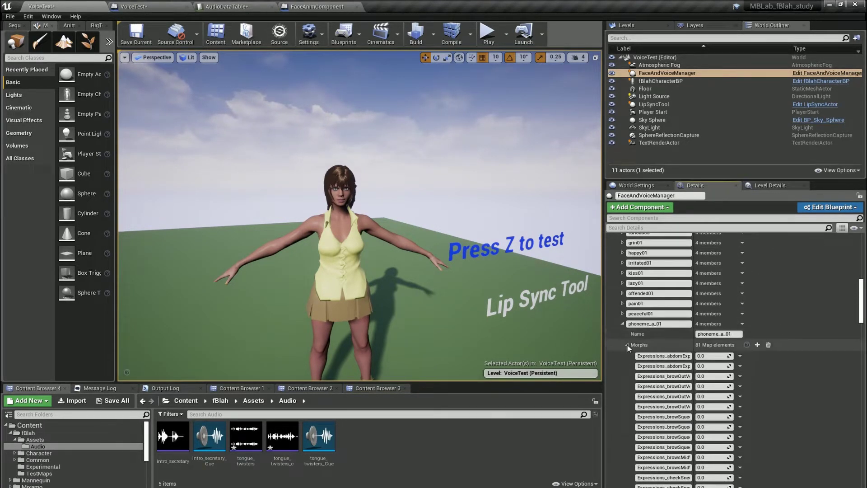
{"action": "left_click", "coordinate": [627, 345]}
Step: Review the remaining face names, collapse the MBLab entry of All Character Faces, and check its character type options
{"action": "scroll", "coordinate": [647, 290], "scroll_direction": "up", "scroll_amount": 3}
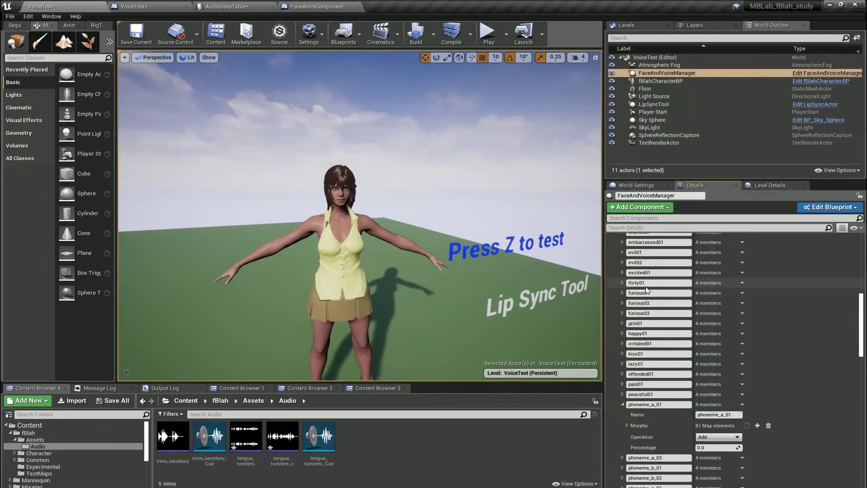
{"action": "scroll", "coordinate": [647, 290], "scroll_direction": "up", "scroll_amount": 4}
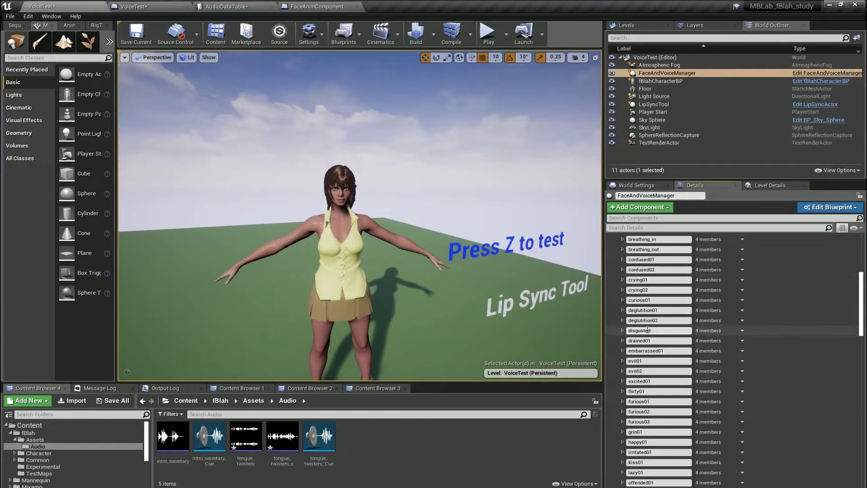
{"action": "scroll", "coordinate": [647, 330], "scroll_direction": "up", "scroll_amount": 6}
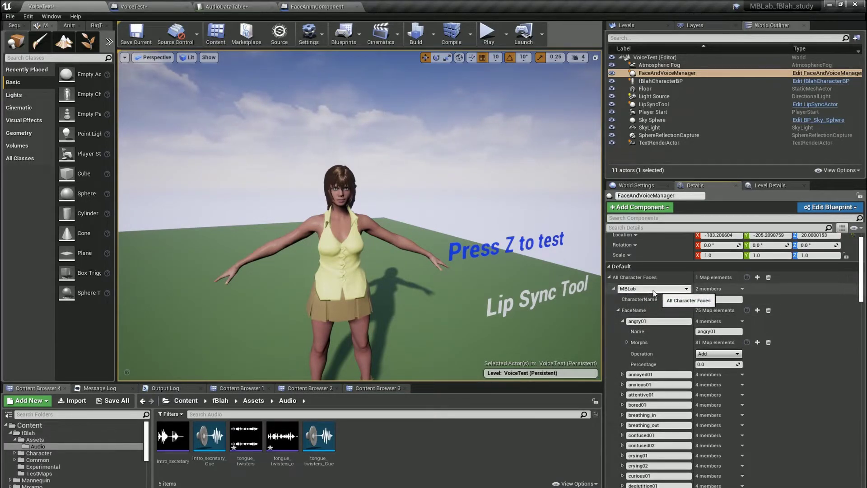
{"action": "left_click", "coordinate": [613, 288]}
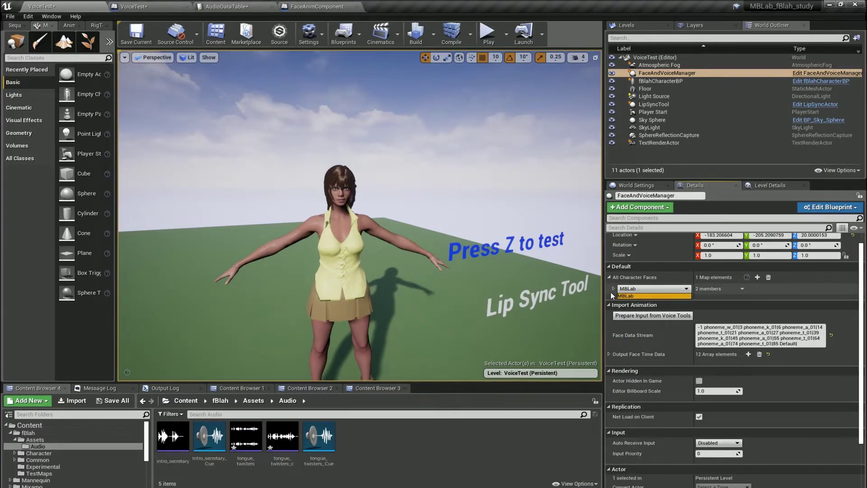
{"action": "left_click", "coordinate": [657, 290]}
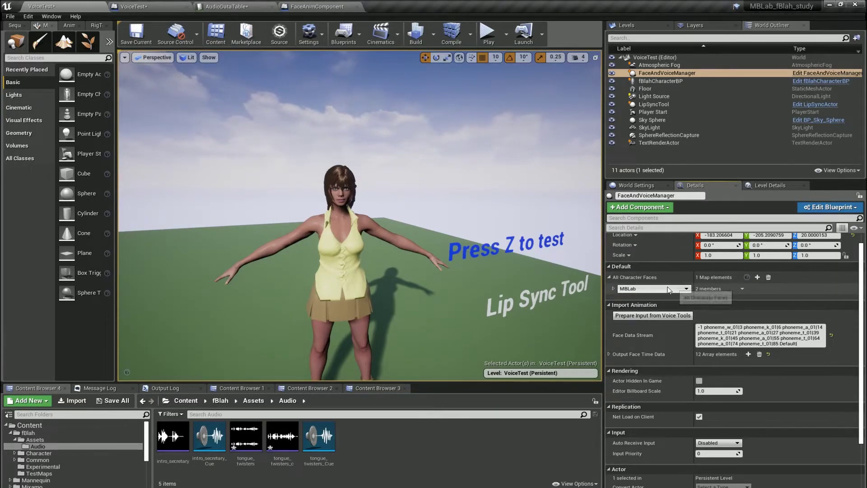
Step: Open the FaceAndVoiceManager blueprint and inspect its AllCharacterFaces variable
{"action": "left_click", "coordinate": [818, 77]}
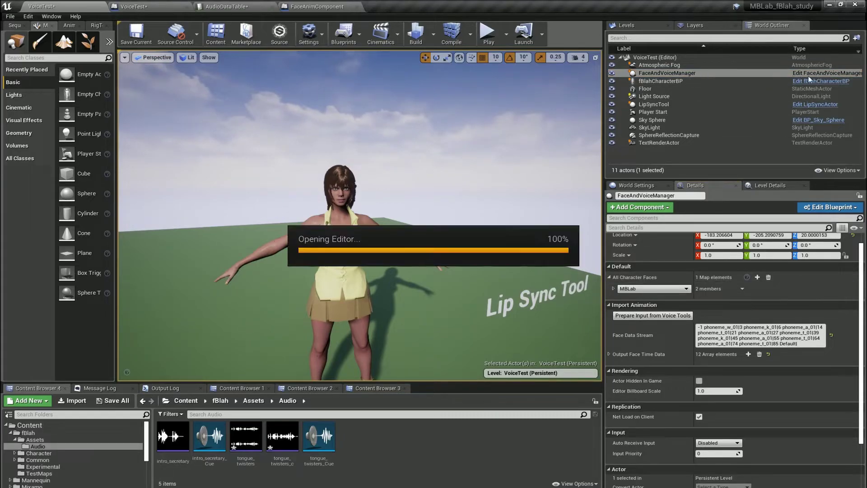
{"action": "left_click", "coordinate": [13, 277]}
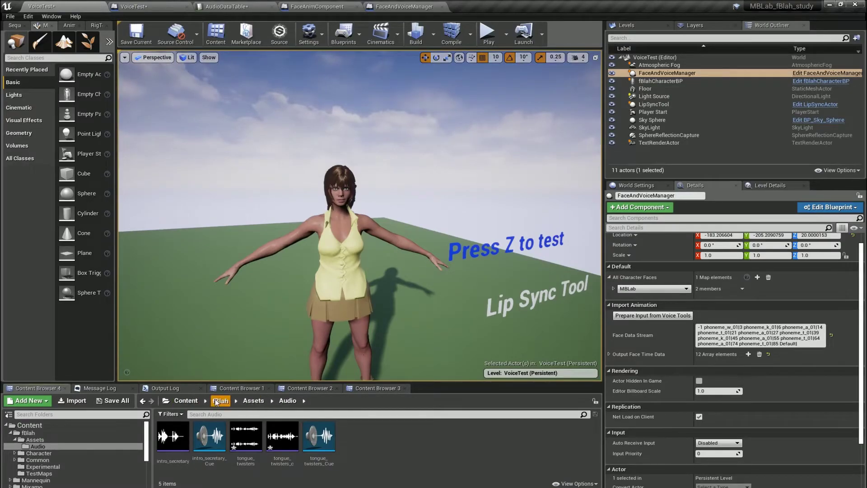
Step: Open the CharacterType enumeration in fBlah/Common/BP/EnumNStructs to view its enumerators, then close it
{"action": "left_click", "coordinate": [222, 400]}
{"action": "double_click", "coordinate": [240, 451]}
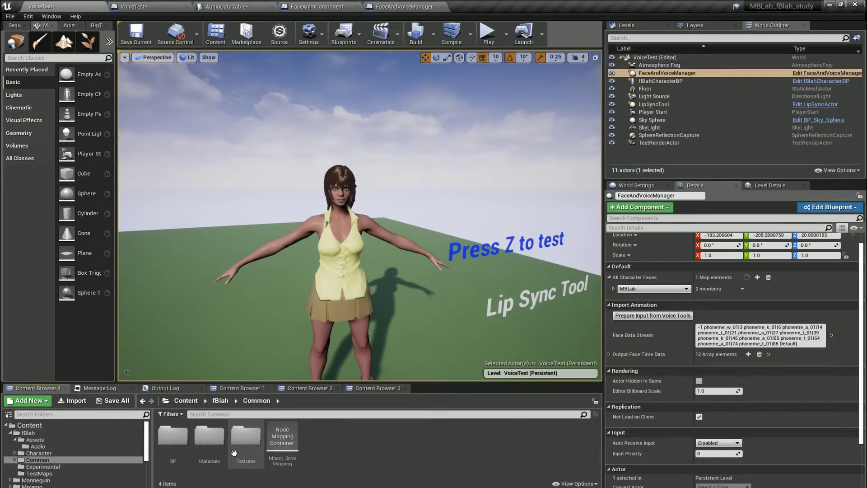
{"action": "double_click", "coordinate": [173, 438]}
{"action": "double_click", "coordinate": [267, 440]}
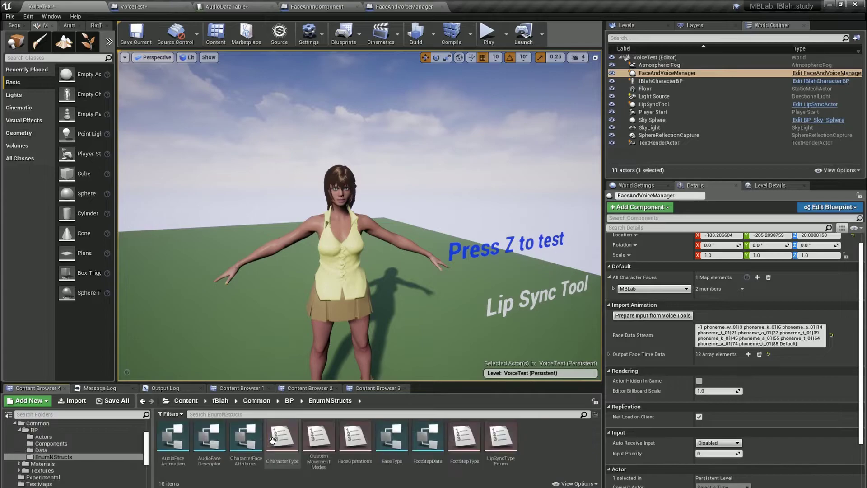
{"action": "double_click", "coordinate": [281, 437]}
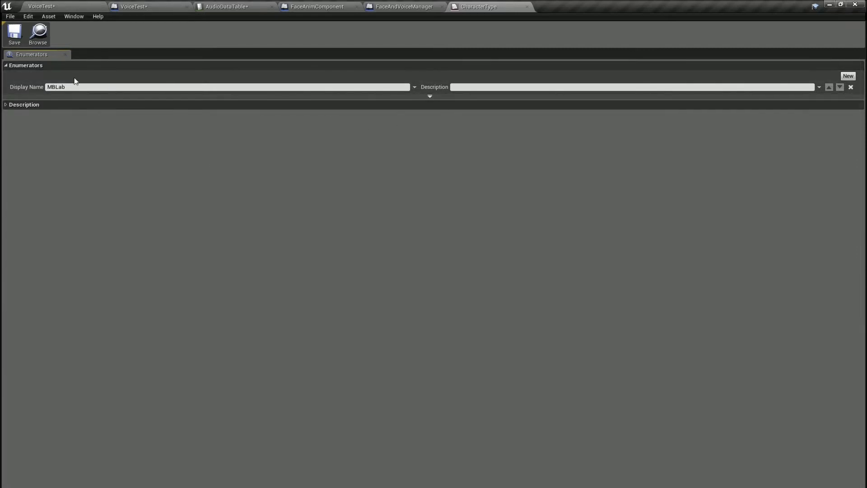
{"action": "left_click", "coordinate": [527, 6]}
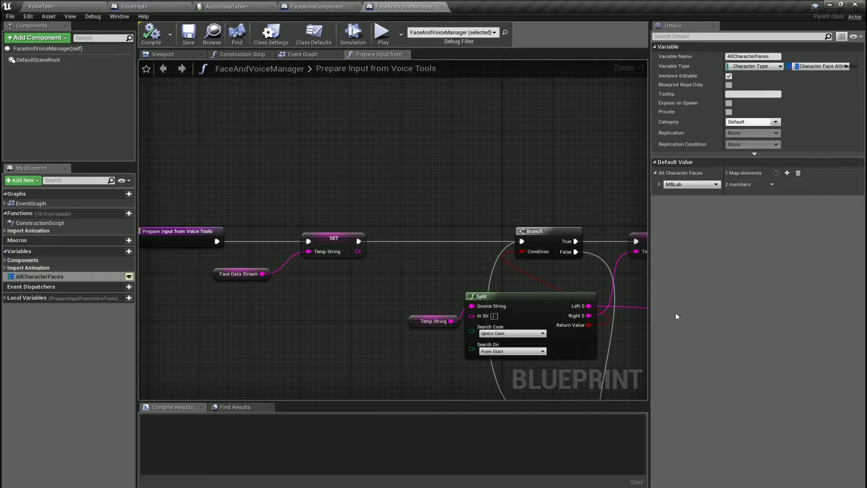
Step: Review the FaceAnimComponent's Play Face Animation graph and the level blueprint, then return to the VoiceTest level
{"action": "left_click", "coordinate": [287, 8]}
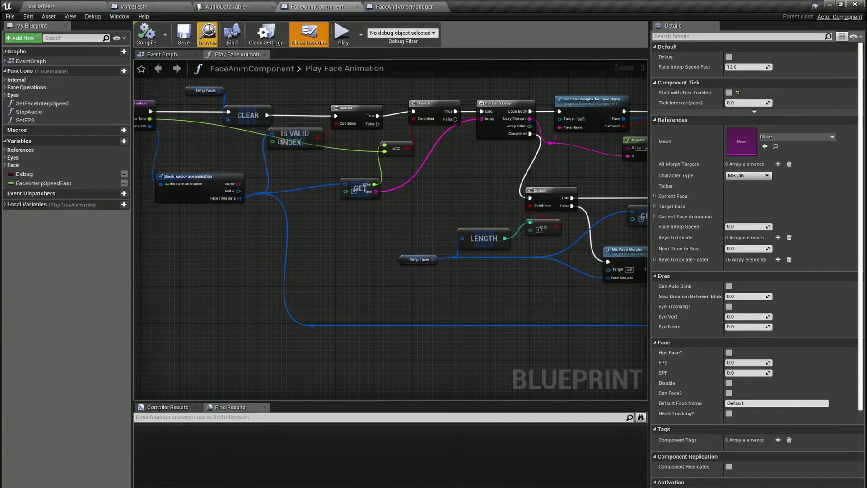
{"action": "left_click", "coordinate": [70, 5]}
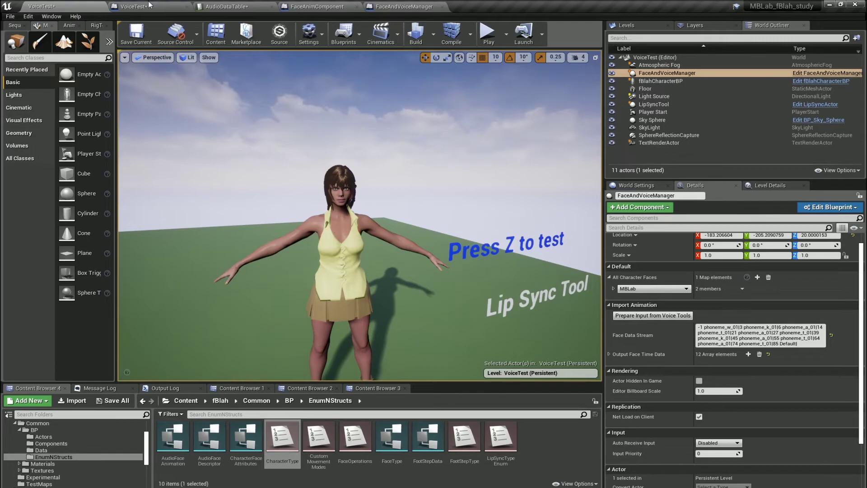
{"action": "left_click", "coordinate": [151, 6]}
{"action": "left_click", "coordinate": [95, 5]}
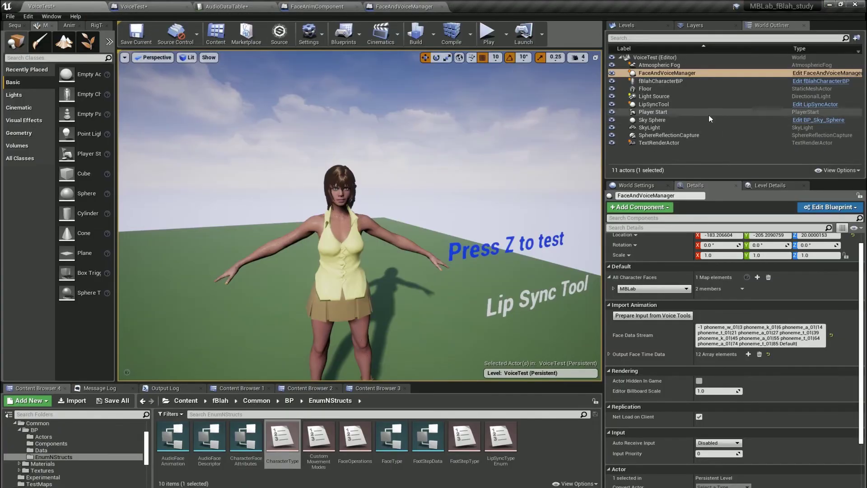
Step: Open the LipSyncActor blueprint, expand its Lip Sync Internal functions and examine the Convert PS To MBast switch
{"action": "left_click", "coordinate": [798, 103]}
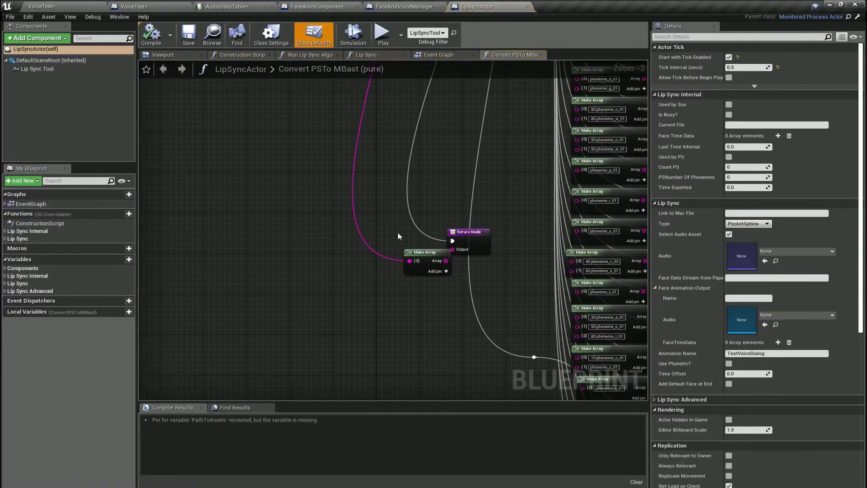
{"action": "scroll", "coordinate": [389, 79], "scroll_direction": "down", "scroll_amount": 5}
{"action": "scroll", "coordinate": [389, 79], "scroll_direction": "up", "scroll_amount": 4}
{"action": "left_click", "coordinate": [7, 232]}
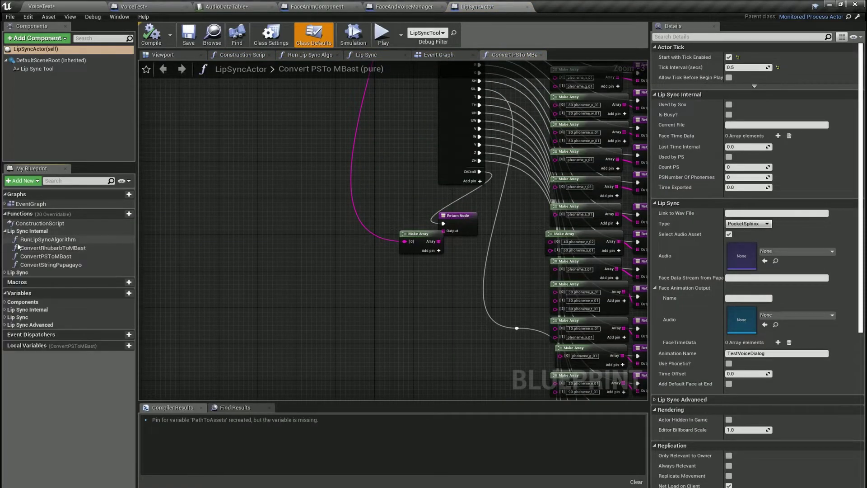
{"action": "right_click_drag", "start_coordinate": [480, 145], "coordinate": [342, 329]}
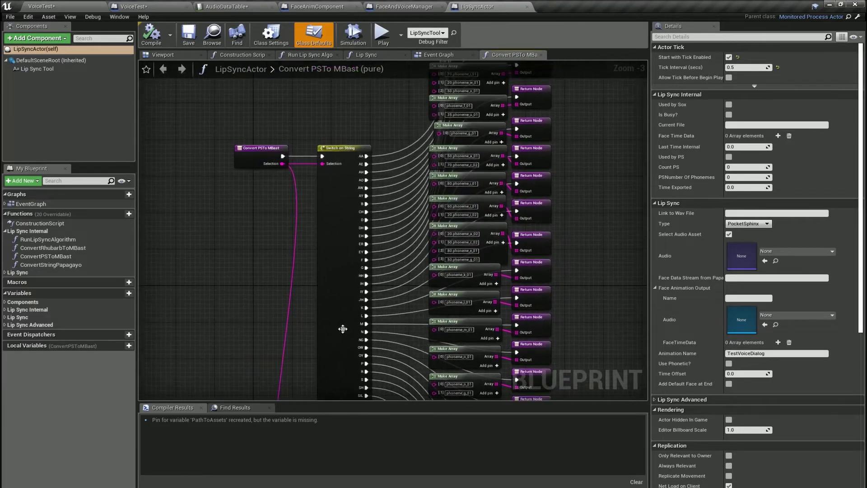
Step: Open the ConvertRhubarbToMBast function and review the phoneme arrays assigned to each switch case
{"action": "double_click", "coordinate": [44, 248]}
{"action": "scroll", "coordinate": [411, 248], "scroll_direction": "up", "scroll_amount": 5}
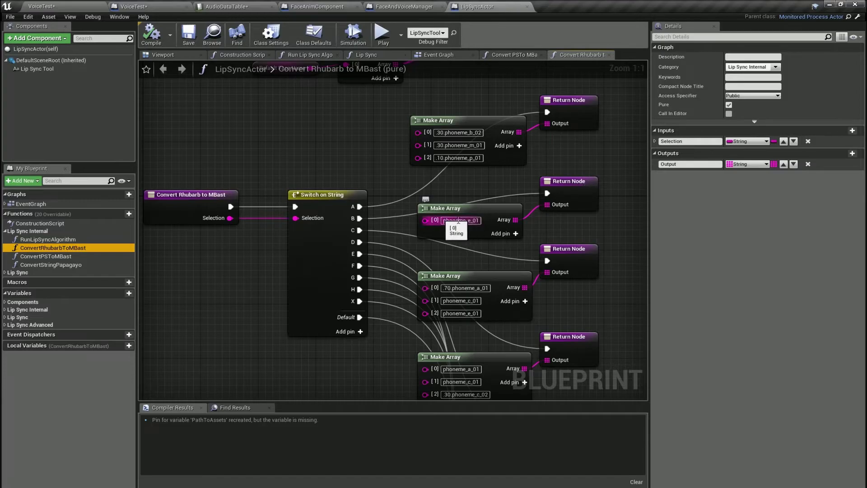
{"action": "left_click", "coordinate": [397, 7]}
{"action": "left_click", "coordinate": [461, 5]}
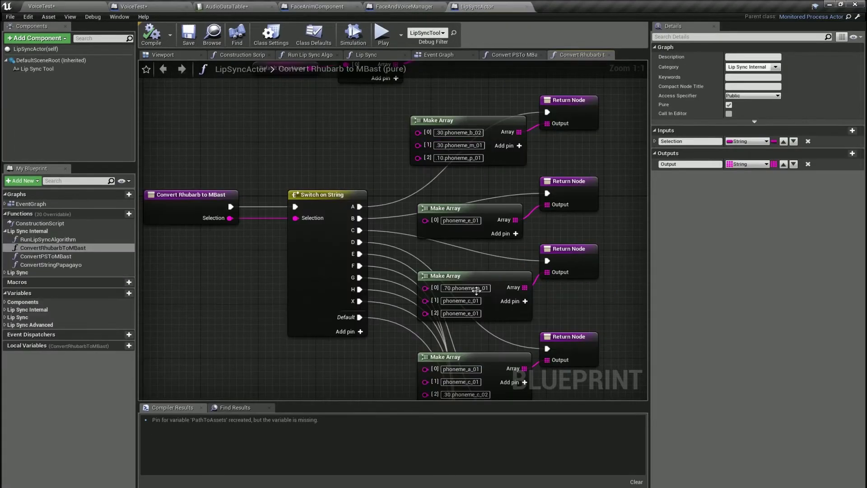
{"action": "right_click_drag", "start_coordinate": [394, 326], "coordinate": [348, 175]}
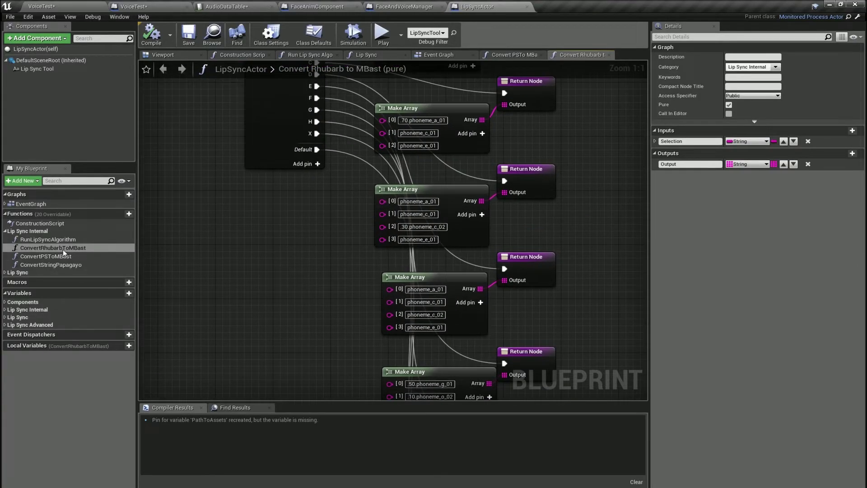
Step: Open LipSyncActor's Event Graph and look over its event chains
{"action": "left_click", "coordinate": [438, 55]}
{"action": "scroll", "coordinate": [366, 258], "scroll_direction": "down", "scroll_amount": 8}
{"action": "right_click_drag", "start_coordinate": [365, 258], "coordinate": [403, 267]}
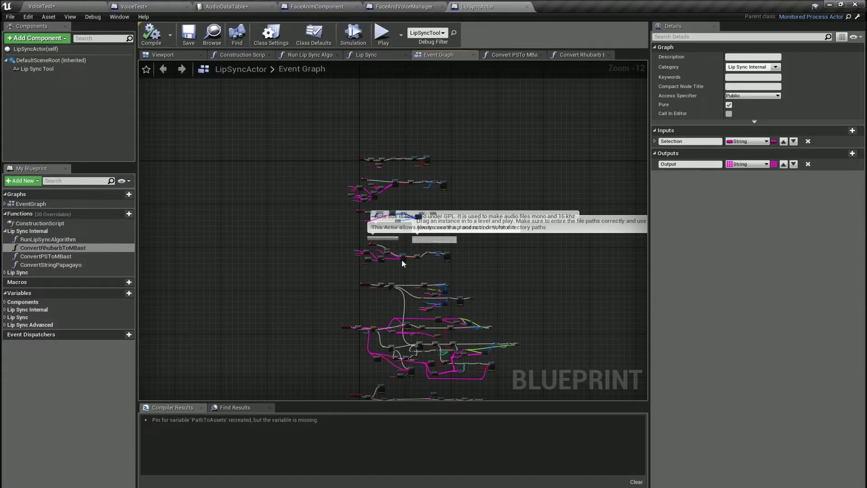
{"action": "scroll", "coordinate": [371, 221], "scroll_direction": "up", "scroll_amount": 3}
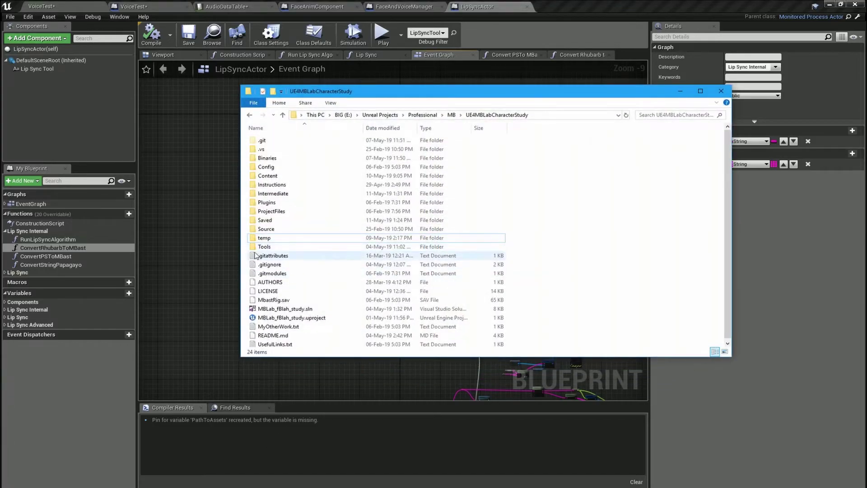
Step: In File Explorer, open the project's Tools/Rhubarb folder to view its files, then return to the LipSyncActor Event Graph
{"action": "left_click", "coordinate": [266, 246]}
{"action": "double_click", "coordinate": [270, 248]}
{"action": "left_click", "coordinate": [284, 168]}
{"action": "double_click", "coordinate": [271, 168]}
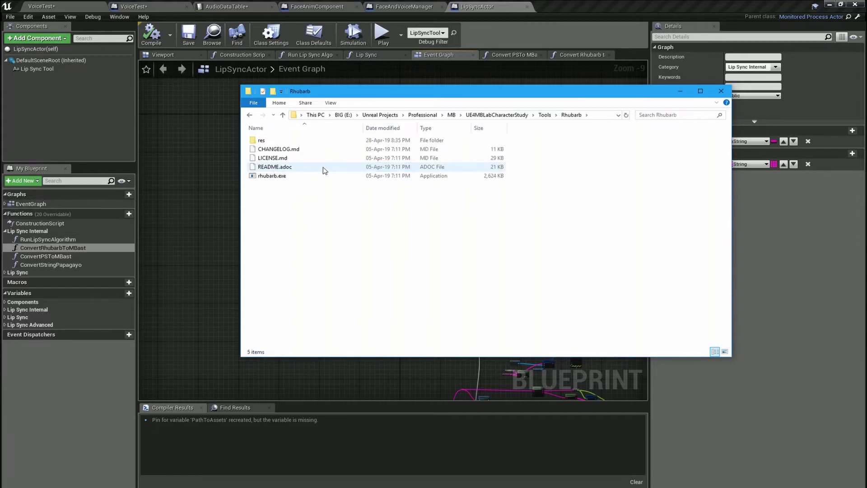
{"action": "left_click", "coordinate": [212, 173]}
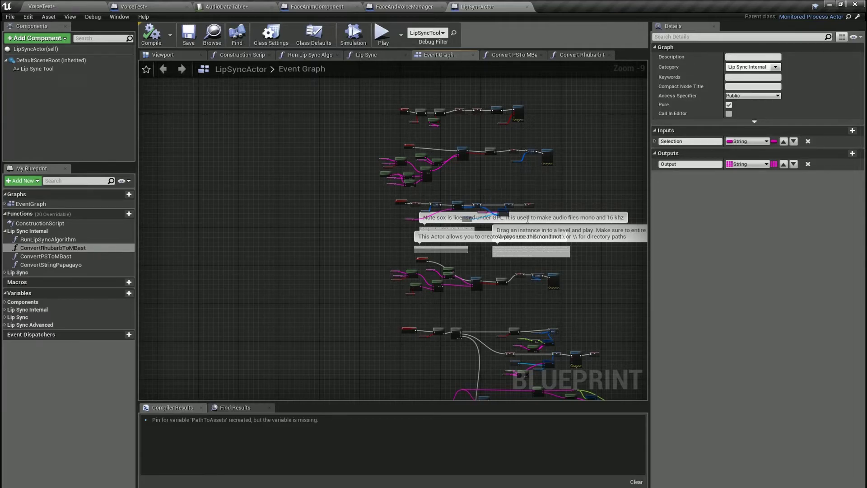
Step: Look over the upper Event Graph chains, check the UE4MBLabCharacterStudy root folder in File Explorer, and return to the graph
{"action": "right_click_drag", "start_coordinate": [496, 146], "coordinate": [439, 168]}
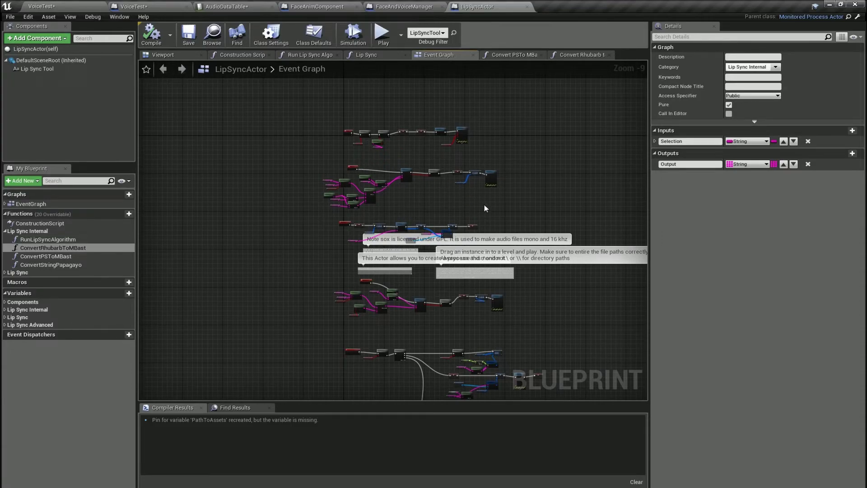
{"action": "scroll", "coordinate": [487, 205], "scroll_direction": "up", "scroll_amount": 8}
{"action": "scroll", "coordinate": [573, 275], "scroll_direction": "down", "scroll_amount": 4}
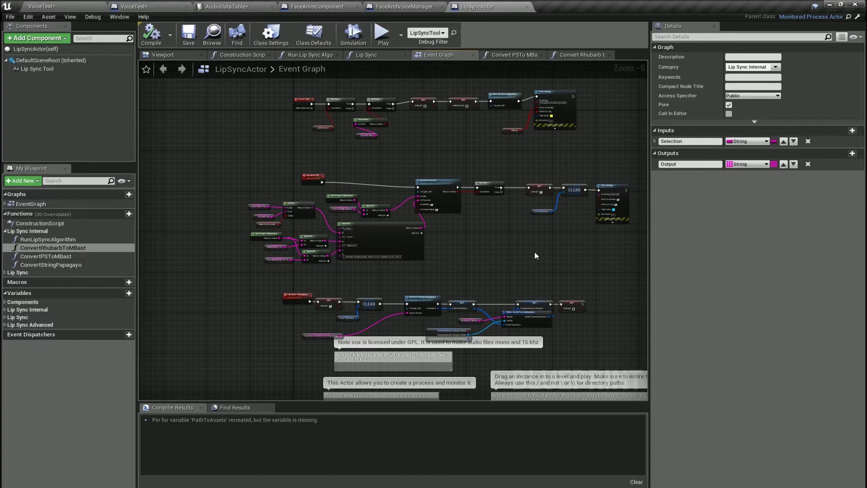
{"action": "key", "text": "alt+Tab"}
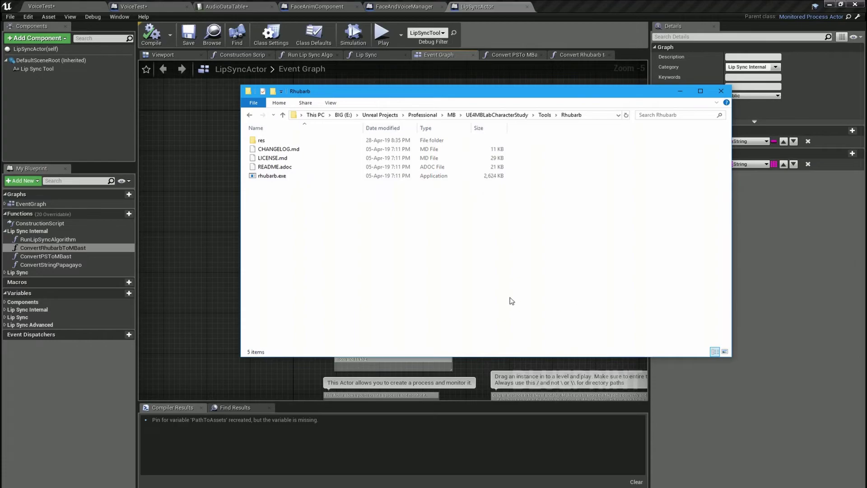
{"action": "left_click", "coordinate": [497, 115]}
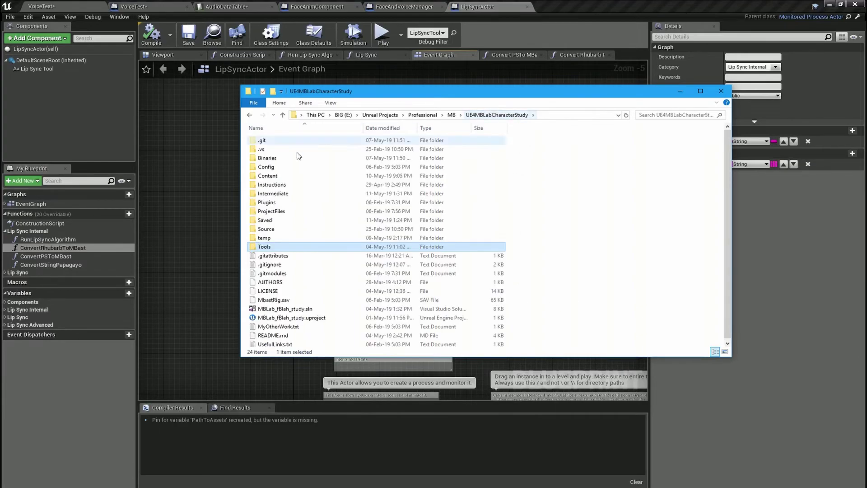
{"action": "left_click", "coordinate": [215, 170]}
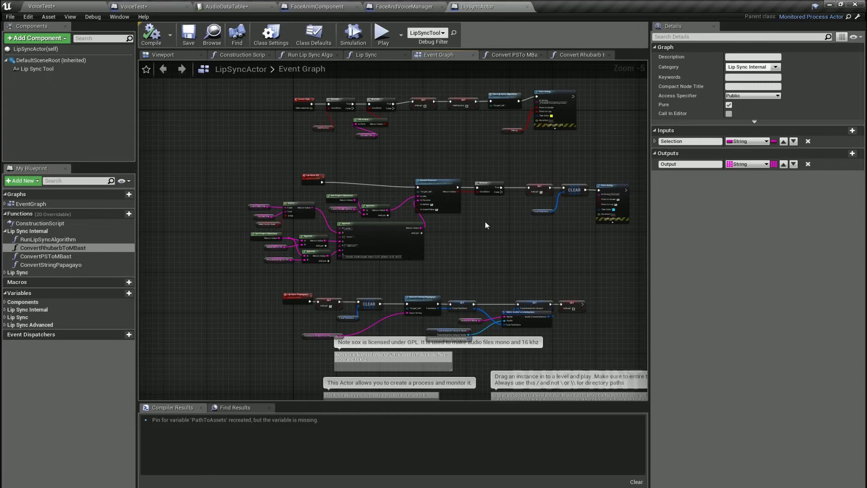
Step: Inspect the Used by Sox and File Exists branches above the Lip Sync PS event, glancing at the VoiceTest level
{"action": "scroll", "coordinate": [316, 223], "scroll_direction": "up", "scroll_amount": 5}
{"action": "right_click_drag", "start_coordinate": [462, 188], "coordinate": [308, 393]}
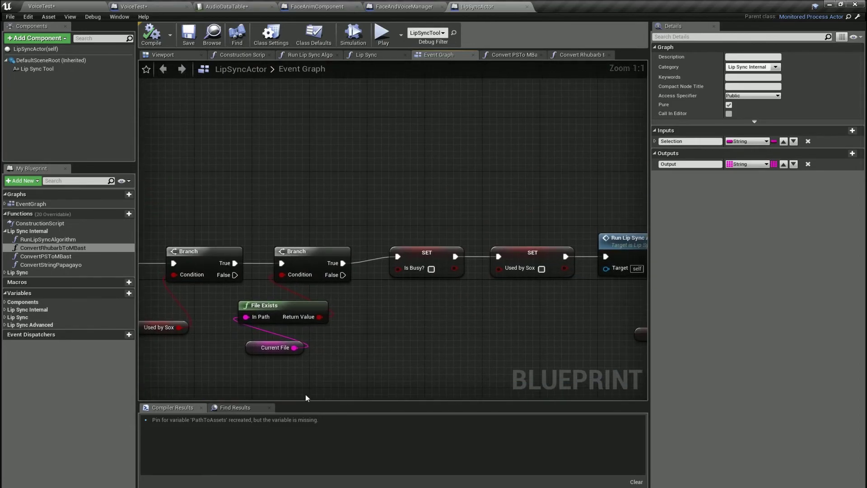
{"action": "scroll", "coordinate": [263, 335], "scroll_direction": "down", "scroll_amount": 2}
{"action": "scroll", "coordinate": [238, 310], "scroll_direction": "up", "scroll_amount": 2}
{"action": "right_click_drag", "start_coordinate": [238, 311], "coordinate": [294, 267]}
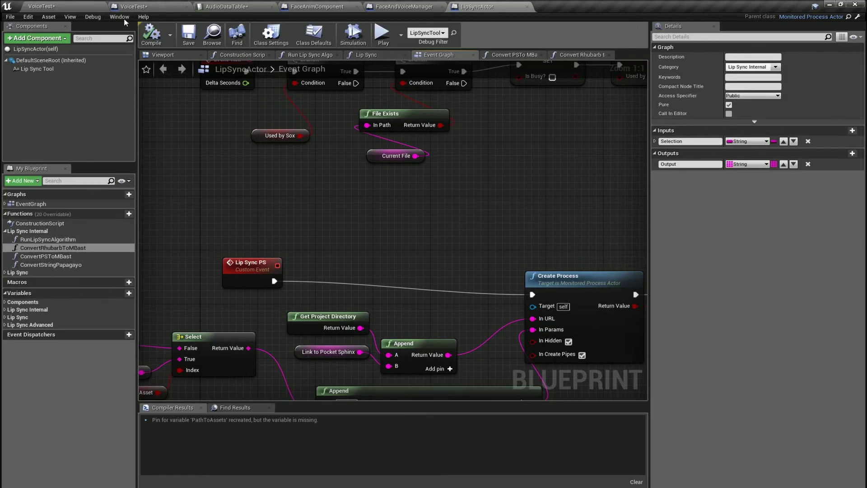
{"action": "left_click", "coordinate": [90, 6]}
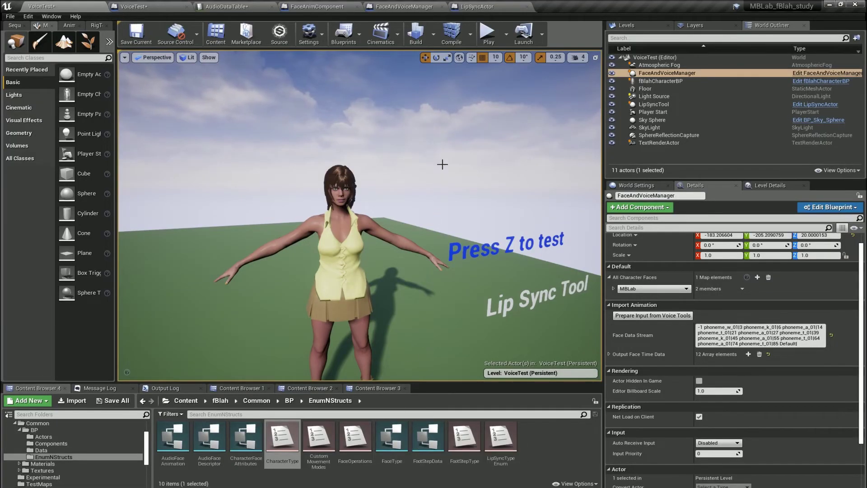
{"action": "left_click", "coordinate": [477, 6]}
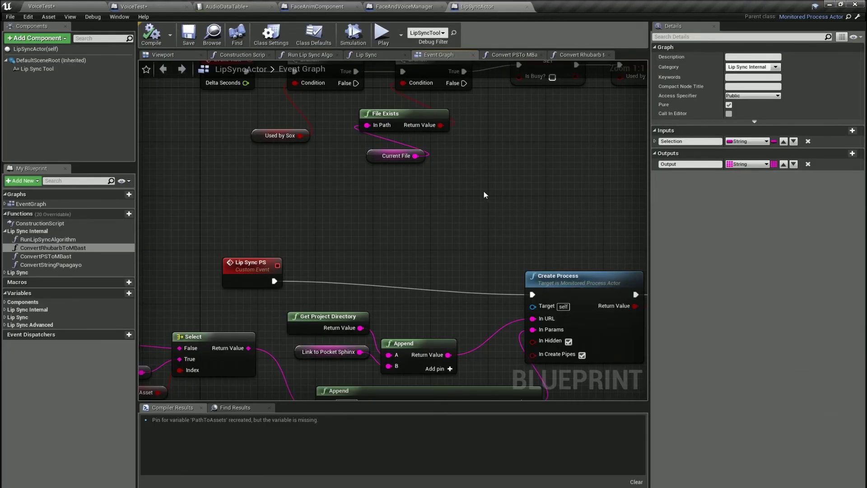
Step: Review the Lip Sync PS event's Create Process node and the Append nodes that build its URL and parameters
{"action": "right_click_drag", "start_coordinate": [483, 192], "coordinate": [466, 311]}
{"action": "right_click_drag", "start_coordinate": [505, 346], "coordinate": [470, 193]}
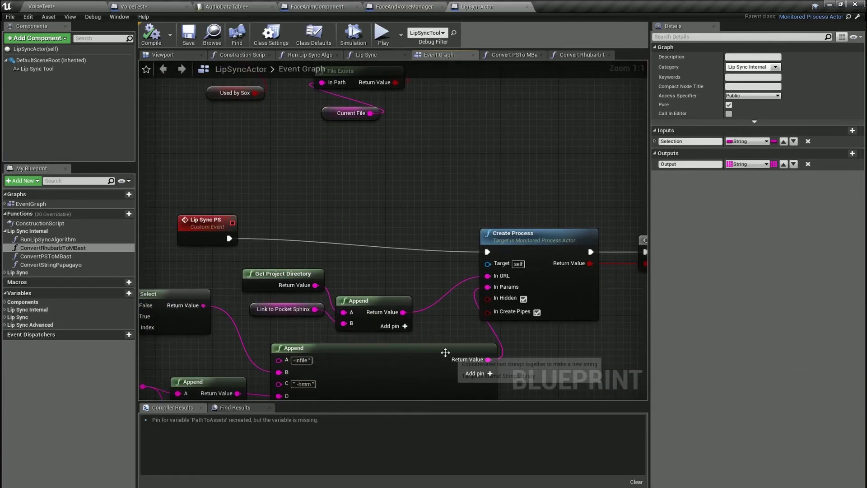
{"action": "right_click_drag", "start_coordinate": [443, 346], "coordinate": [431, 201]}
{"action": "scroll", "coordinate": [433, 336], "scroll_direction": "down", "scroll_amount": 3}
{"action": "right_click_drag", "start_coordinate": [401, 354], "coordinate": [304, 304]}
{"action": "scroll", "coordinate": [312, 228], "scroll_direction": "up", "scroll_amount": 3}
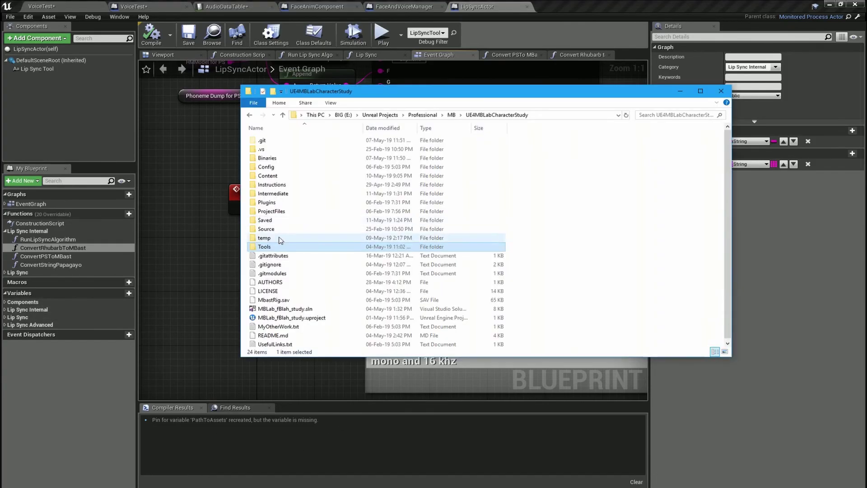
Step: In File Explorer, open the project's Tools/Sox folder and look through its files
{"action": "double_click", "coordinate": [287, 246]}
{"action": "double_click", "coordinate": [266, 175]}
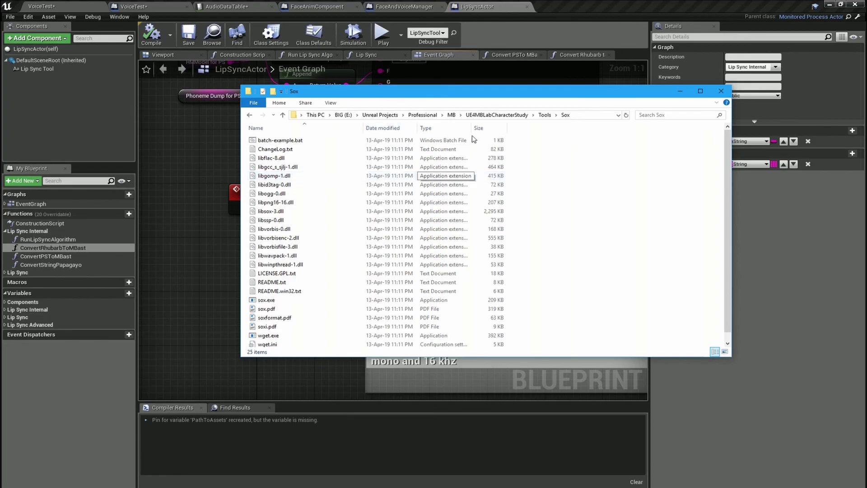
{"action": "scroll", "coordinate": [436, 178], "scroll_direction": "down", "scroll_amount": 1}
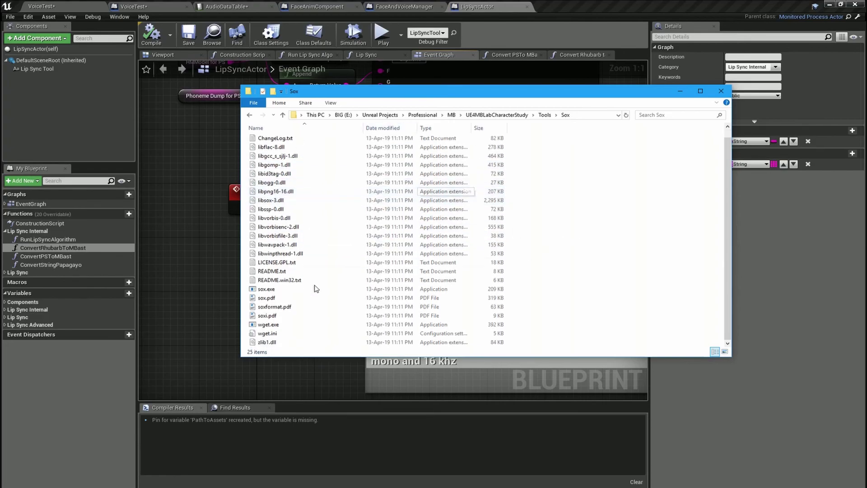
{"action": "scroll", "coordinate": [319, 289], "scroll_direction": "up", "scroll_amount": 1}
{"action": "scroll", "coordinate": [309, 314], "scroll_direction": "down", "scroll_amount": 1}
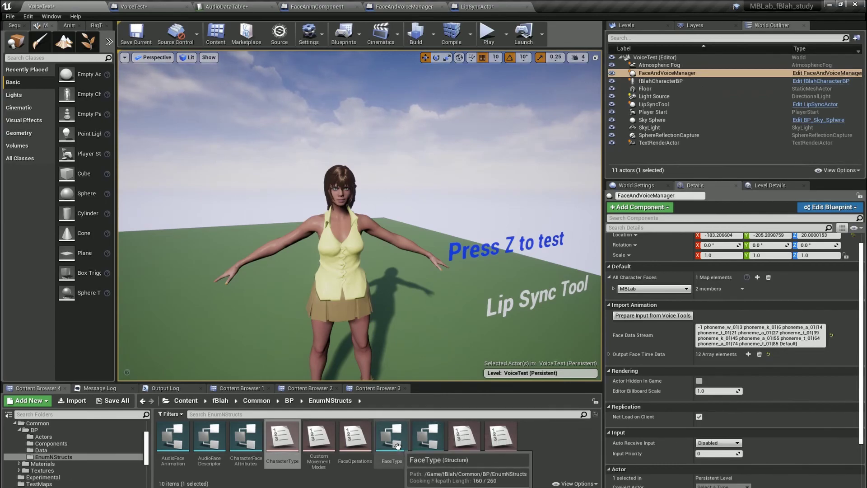